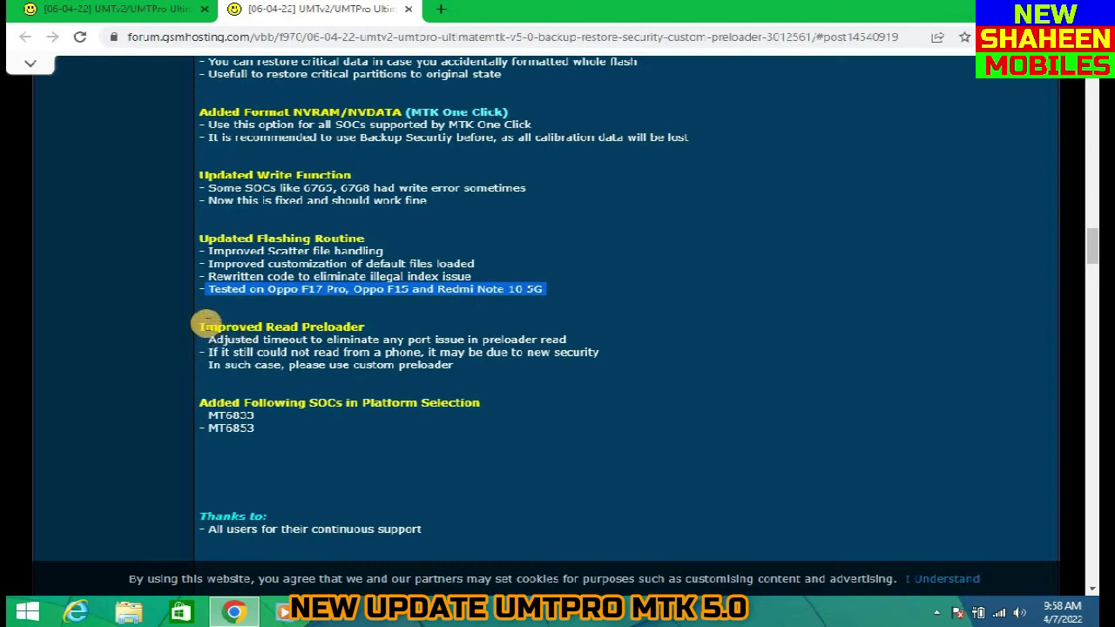
Read the UltimateMTK v5.0 release notes from Improved Read Preloader through the added SOCs, important notes, warning and download options.
left_click_drag(201, 328, 362, 327)
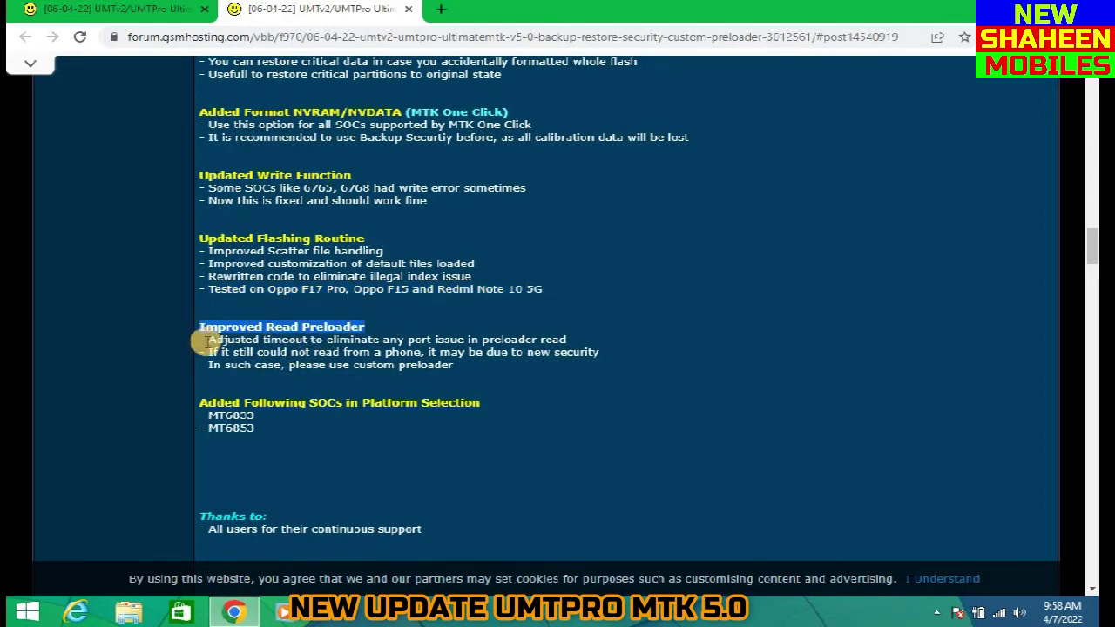
left_click_drag(206, 340, 608, 357)
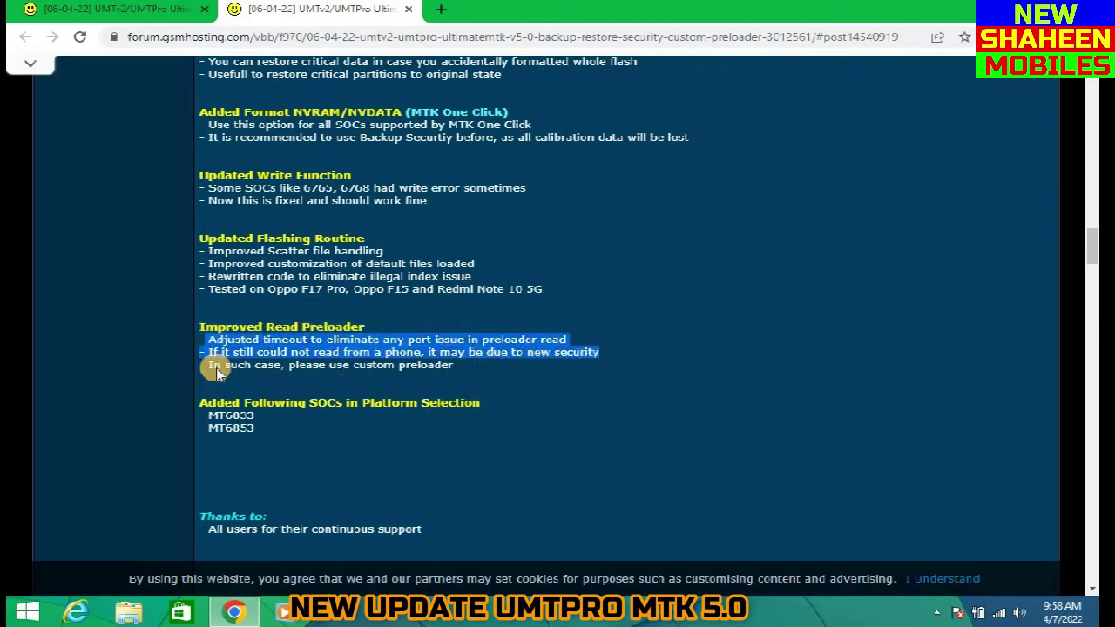
left_click_drag(209, 364, 455, 366)
scroll(302, 396, "down", 1)
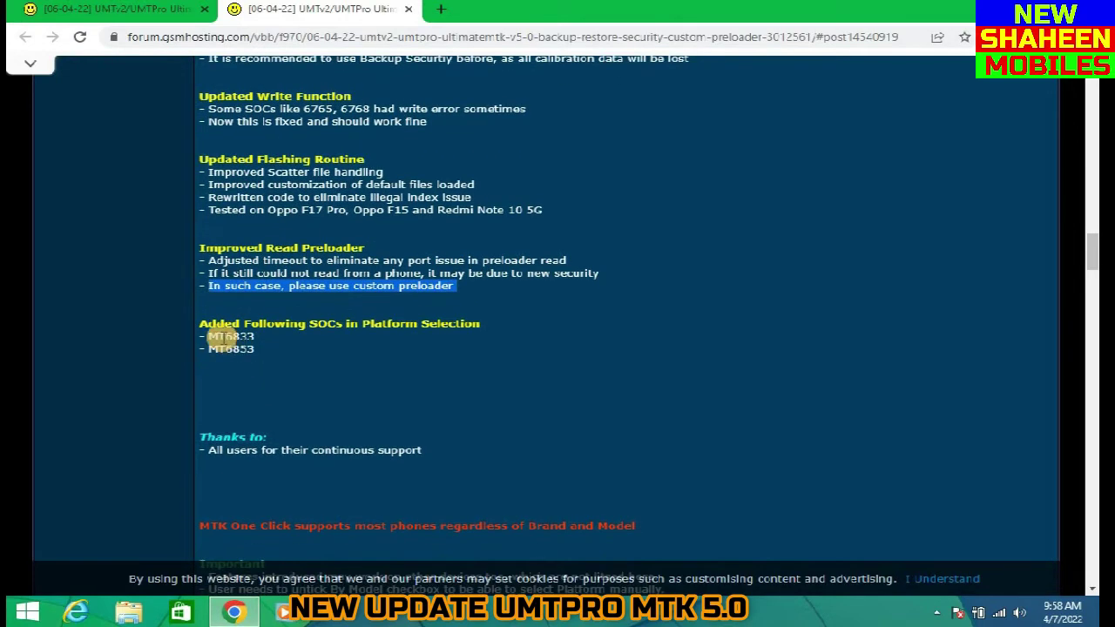
left_click_drag(199, 324, 450, 341)
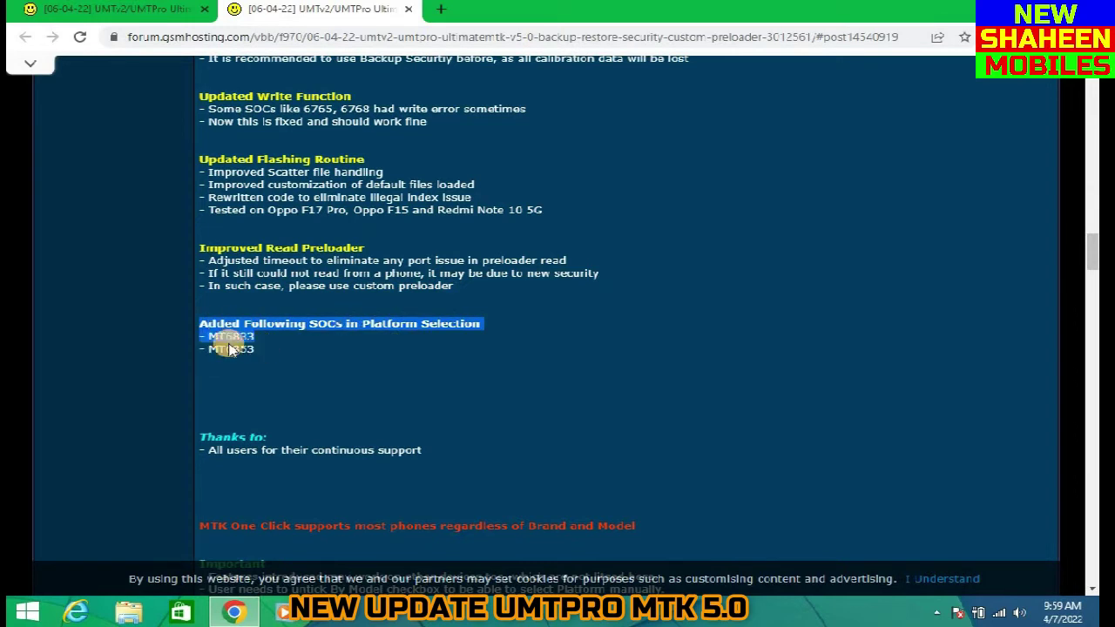
left_click(248, 388)
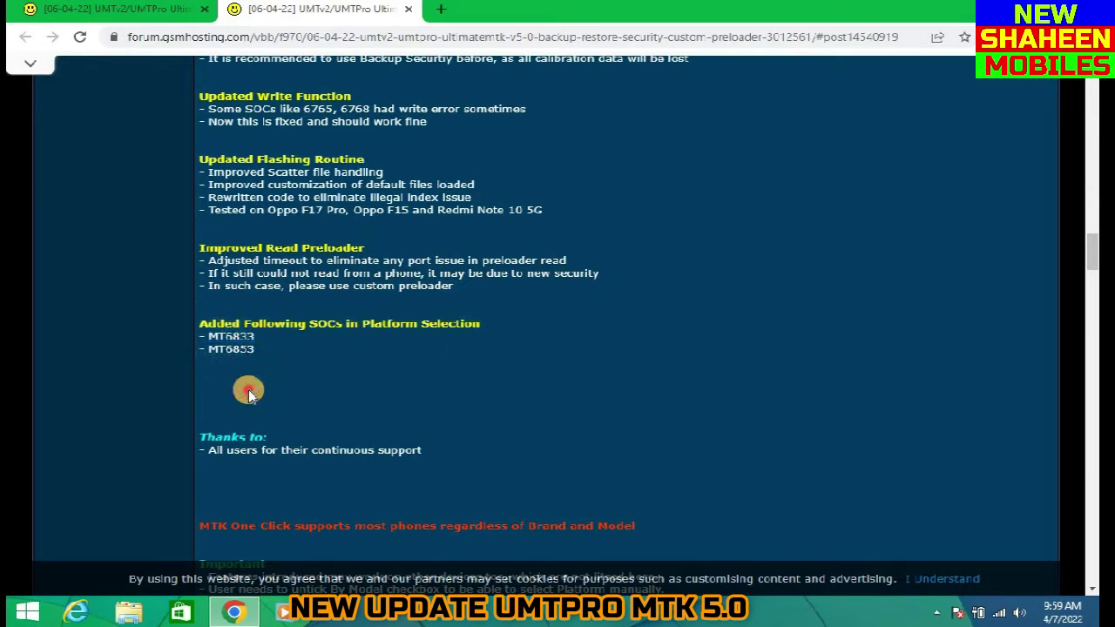
mouse_move(255, 353)
left_mouse_down()
mouse_move(195, 329)
mouse_move(267, 351)
left_mouse_up()
left_click(213, 347)
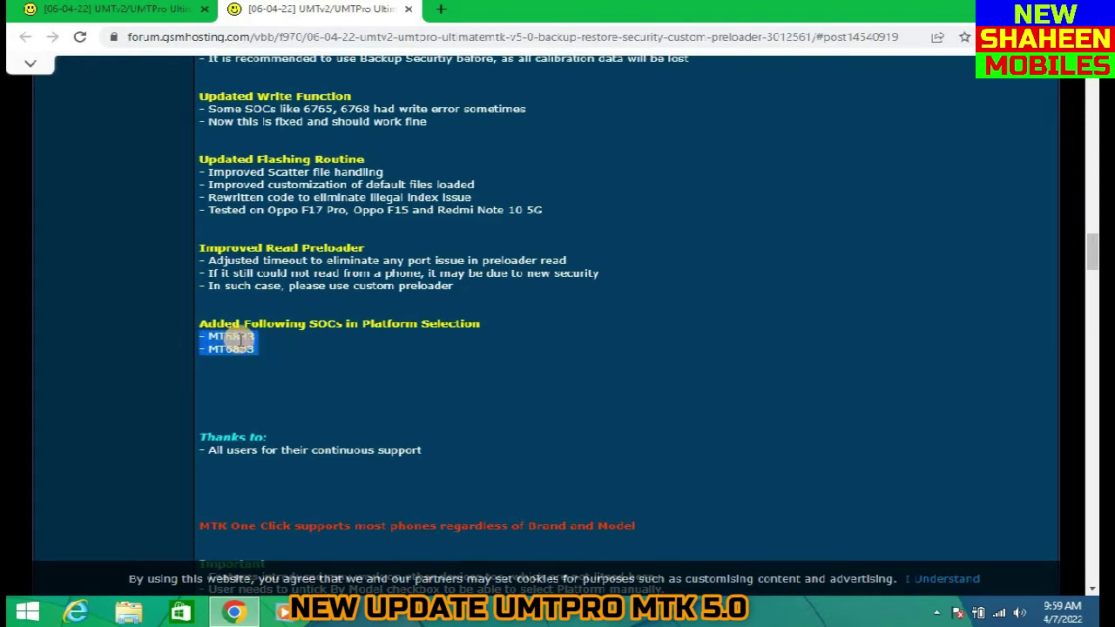
scroll(348, 346, "down", 1)
scroll(357, 346, "down", 2)
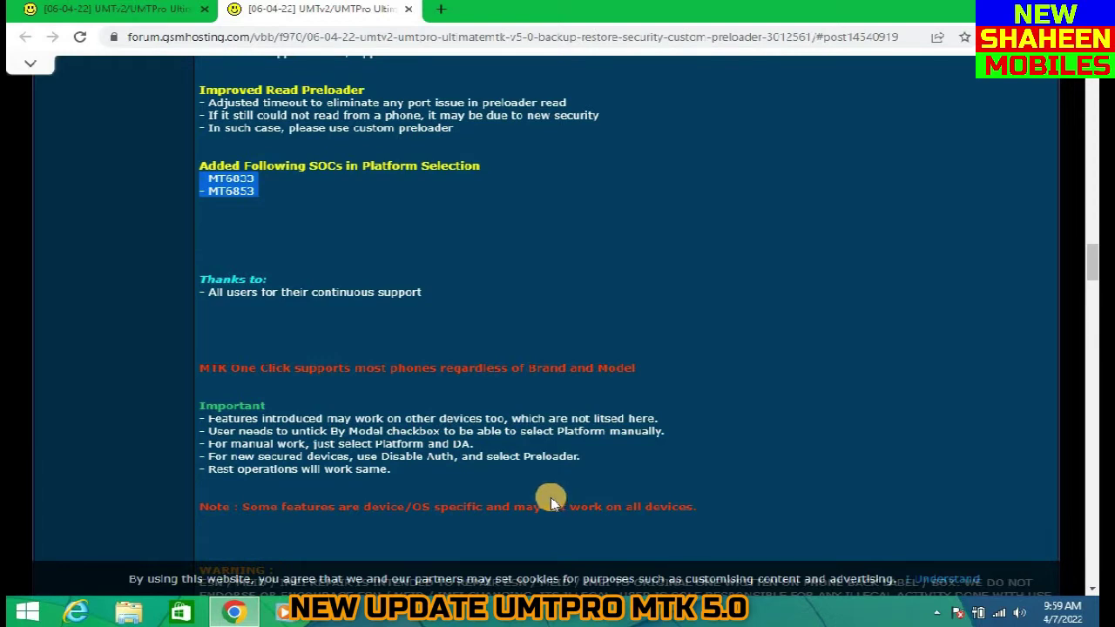
scroll(552, 498, "down", 2)
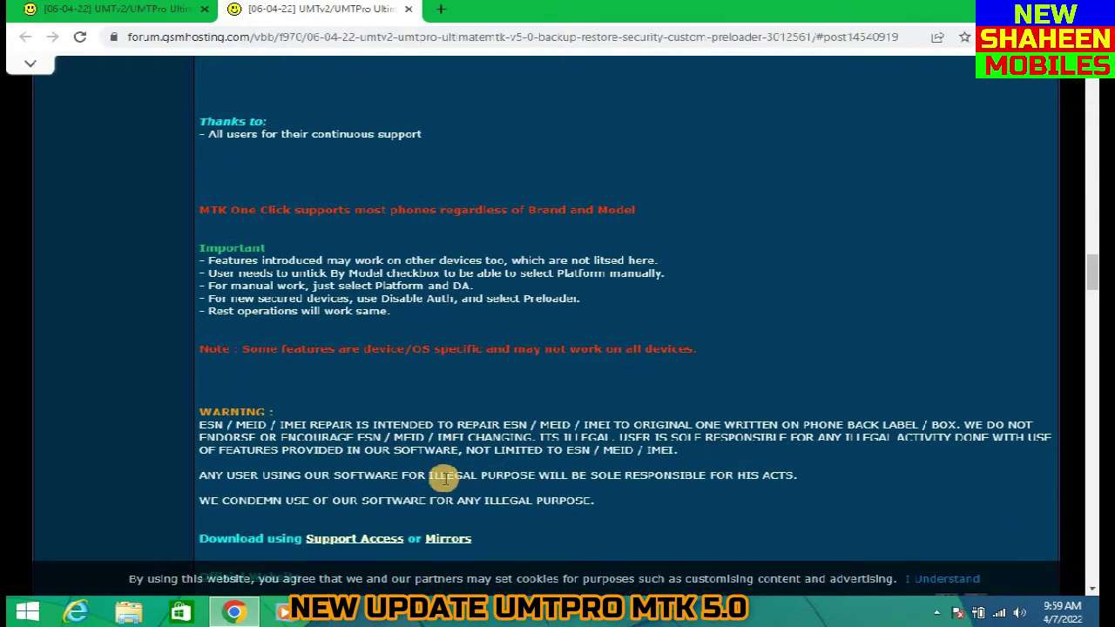
scroll(444, 477, "down", 2)
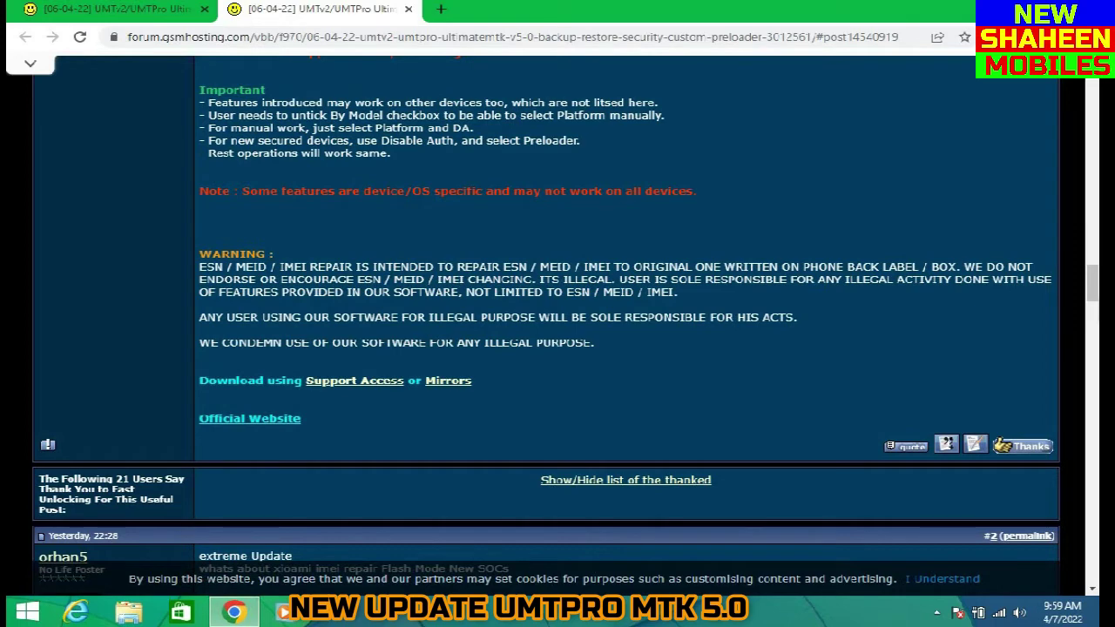
Switch to the UMTv2 Support Access app from the desktop and open its Installers folder.
key("super+d")
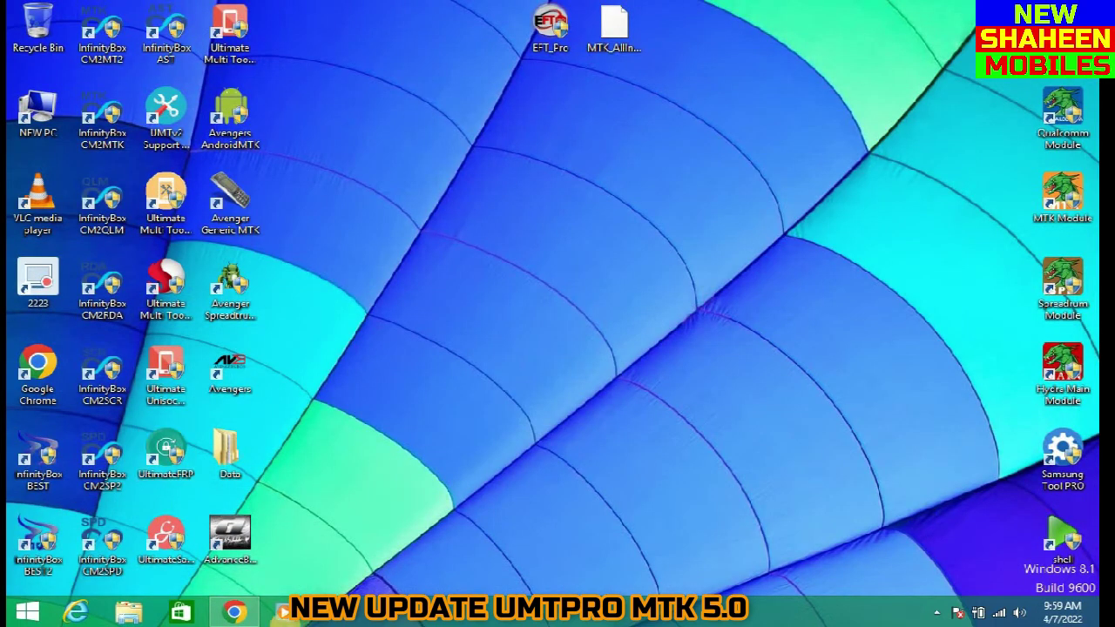
double_click(166, 109)
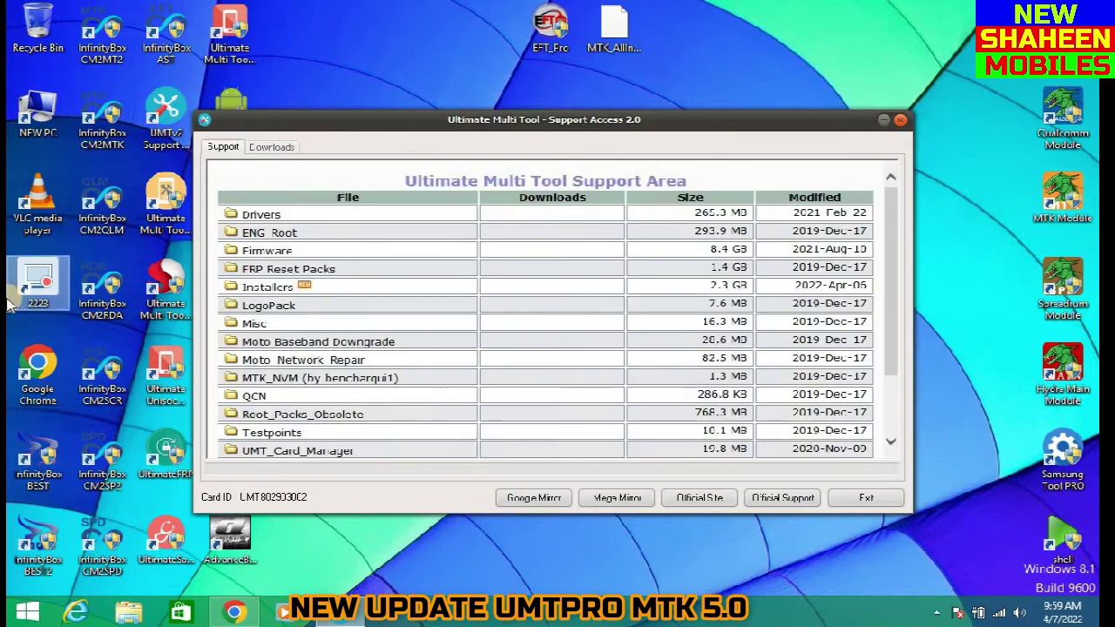
left_click_drag(568, 126, 564, 25)
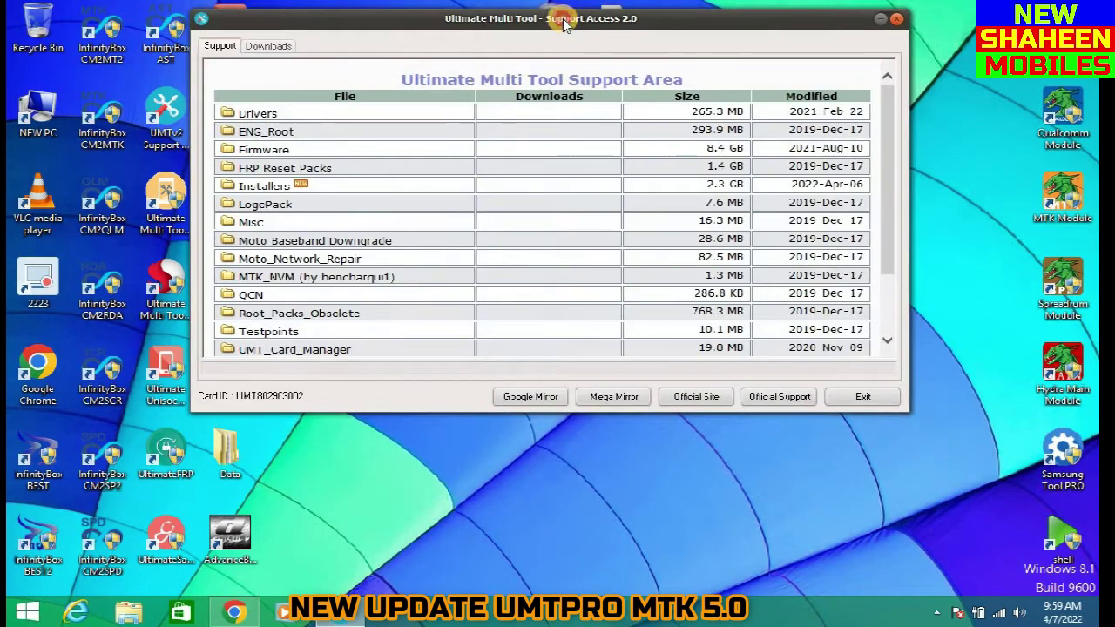
double_click(262, 187)
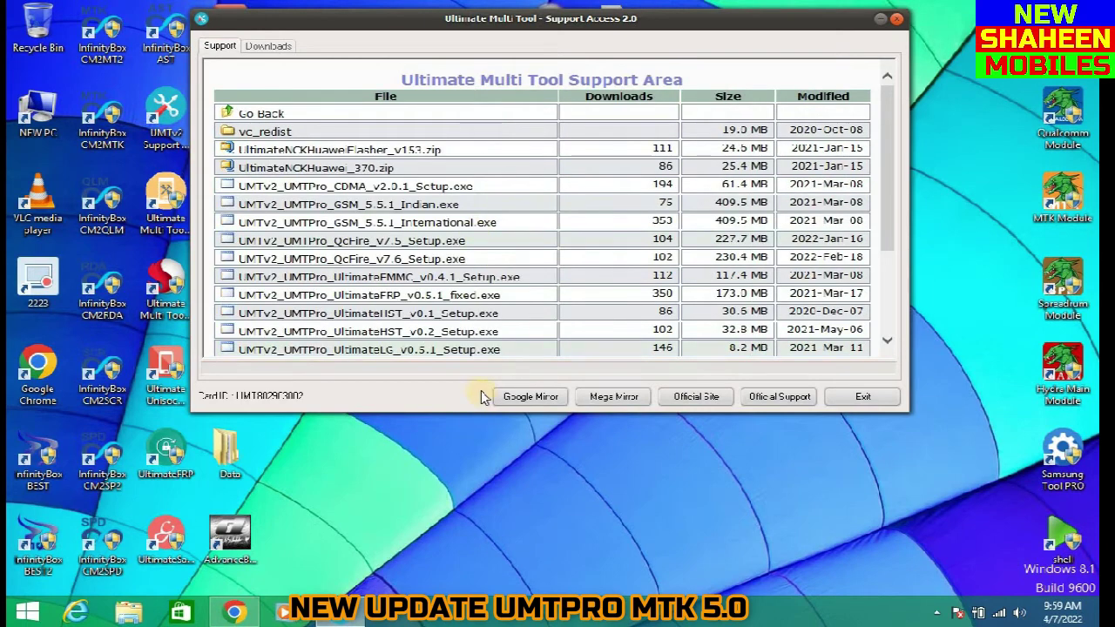
Queue UMTv2_UMTPro_UltimateMTK_5.0.exe from the installers list and download it.
scroll(487, 251, "down", 3)
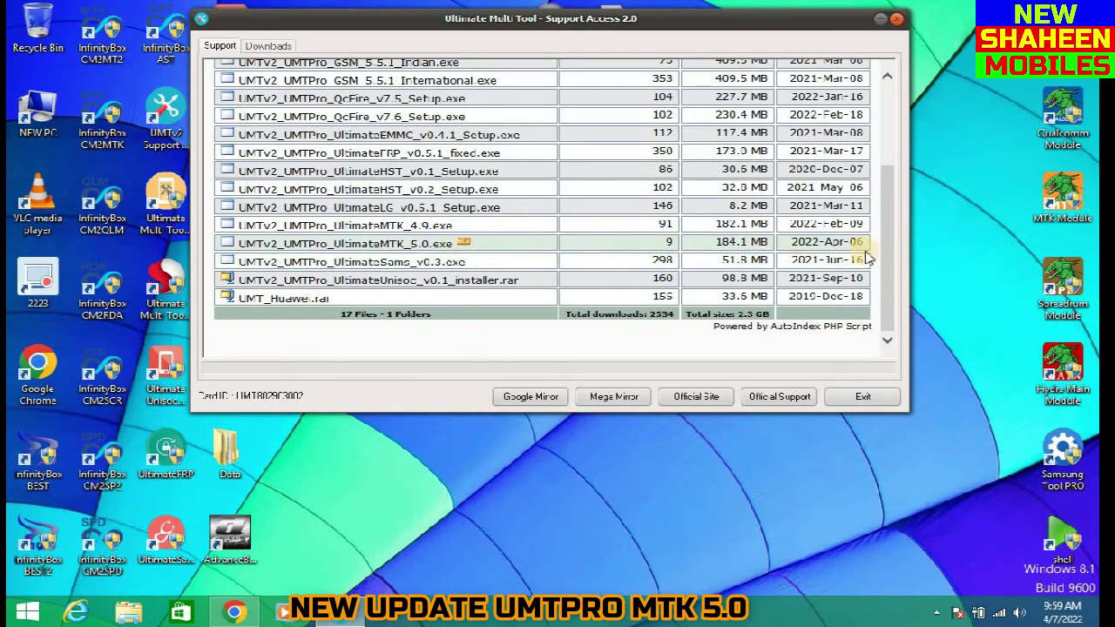
double_click(423, 244)
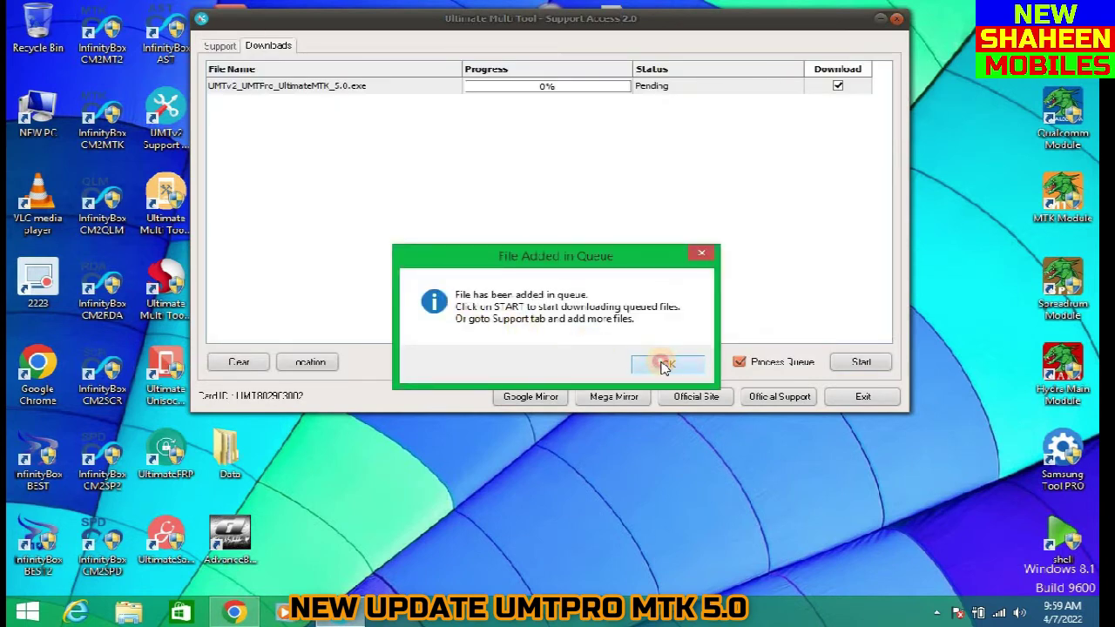
left_click(702, 253)
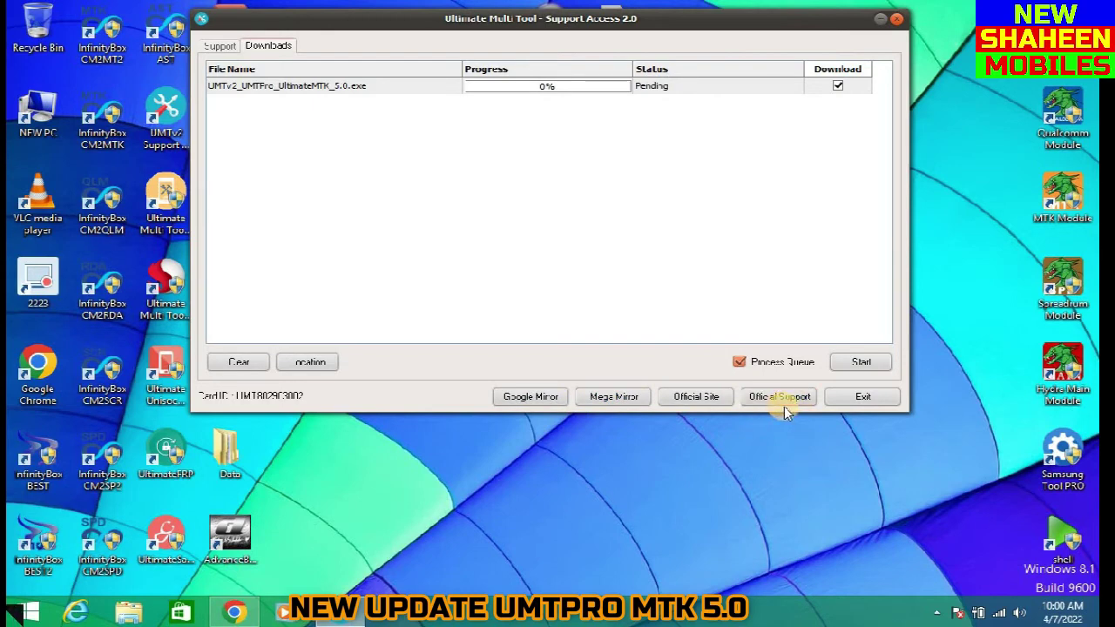
left_click(540, 400)
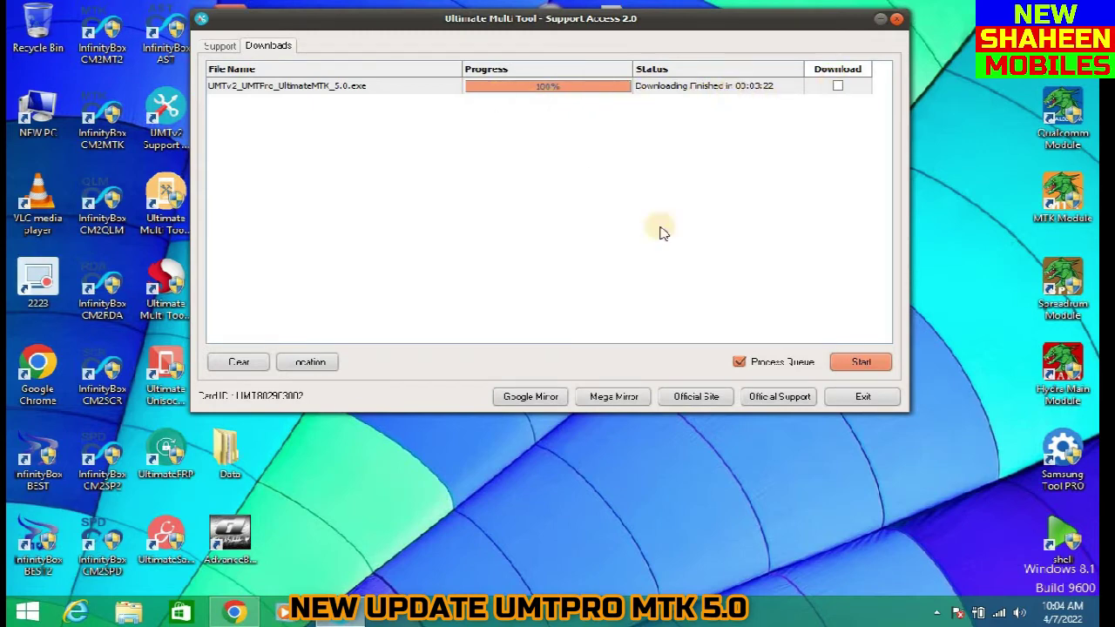
Open the download location, move the UltimateMTK 5.0 installer to the desktop and close the folder window.
left_click(305, 366)
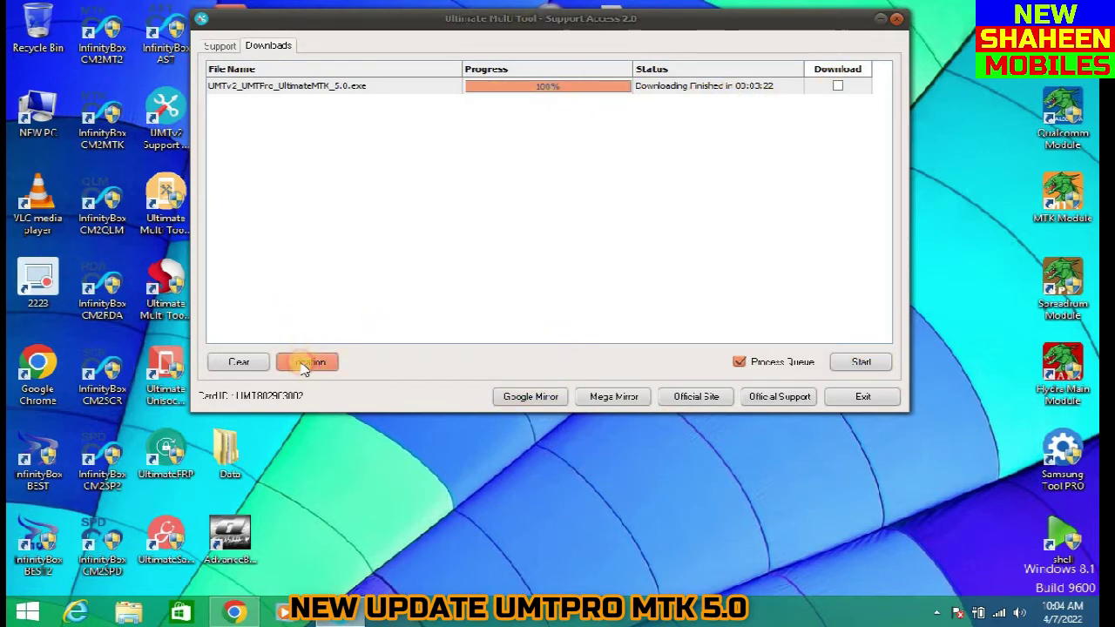
left_click(488, 202)
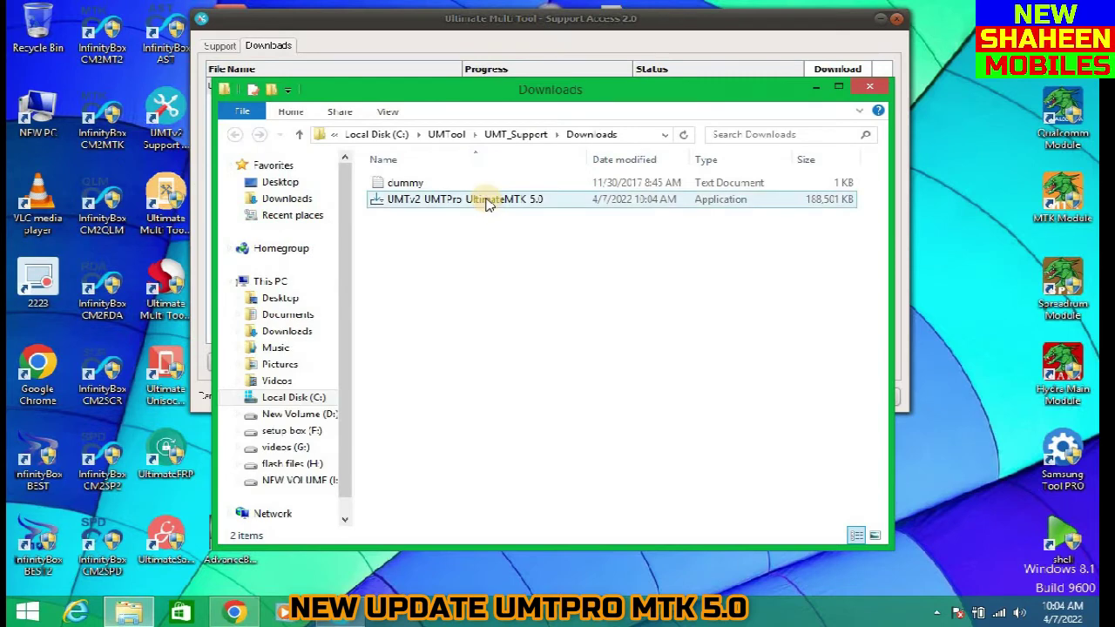
right_click(488, 202)
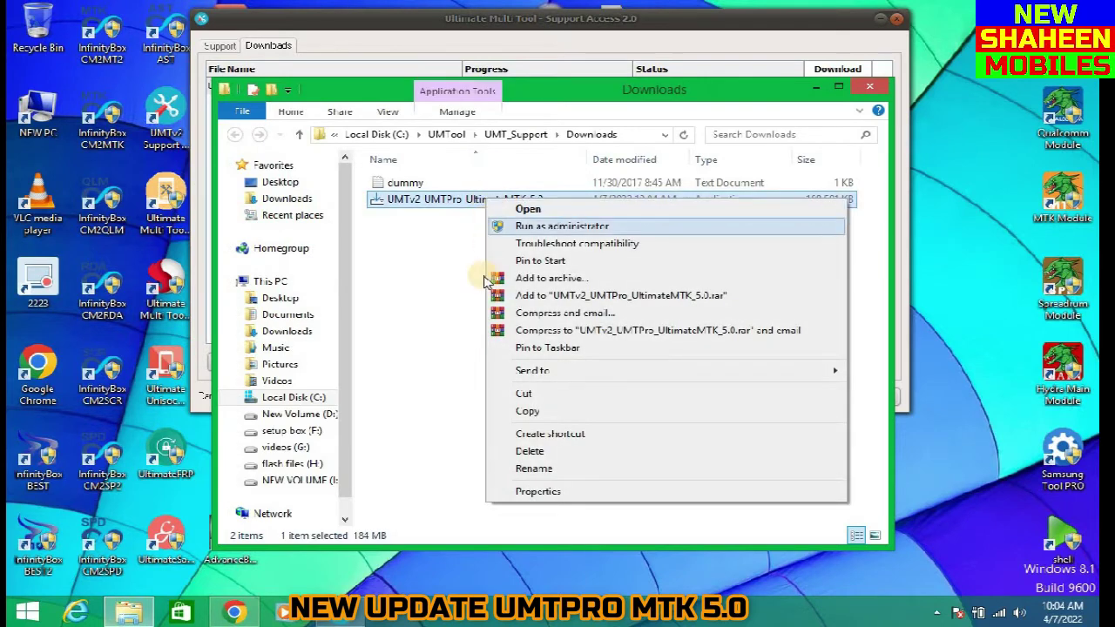
left_click(529, 411)
left_click(948, 224)
right_click(948, 224)
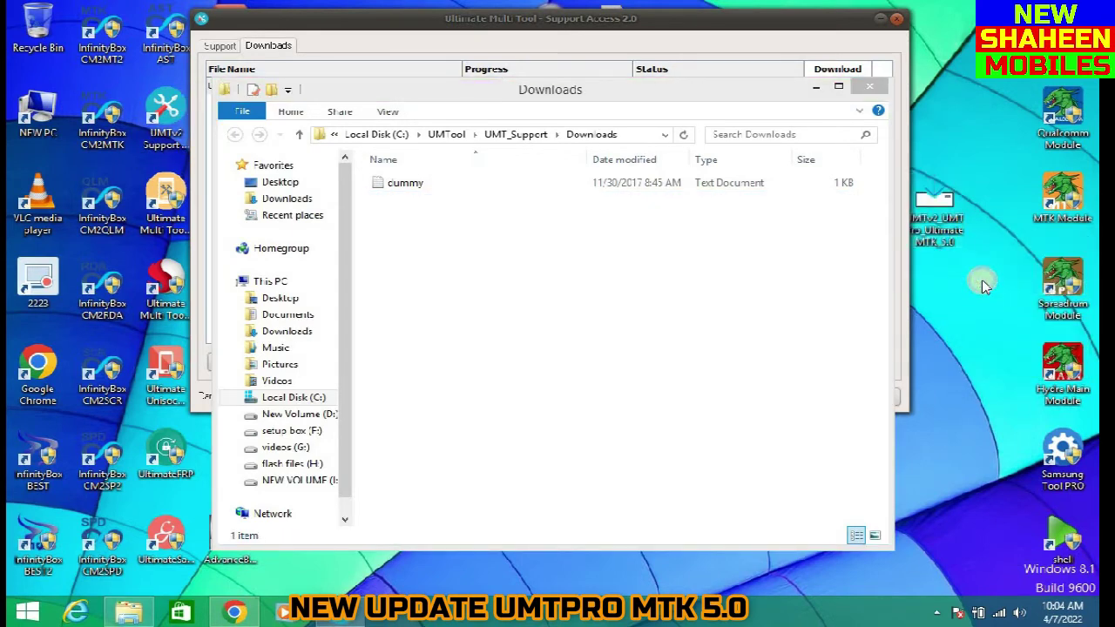
left_click(883, 92)
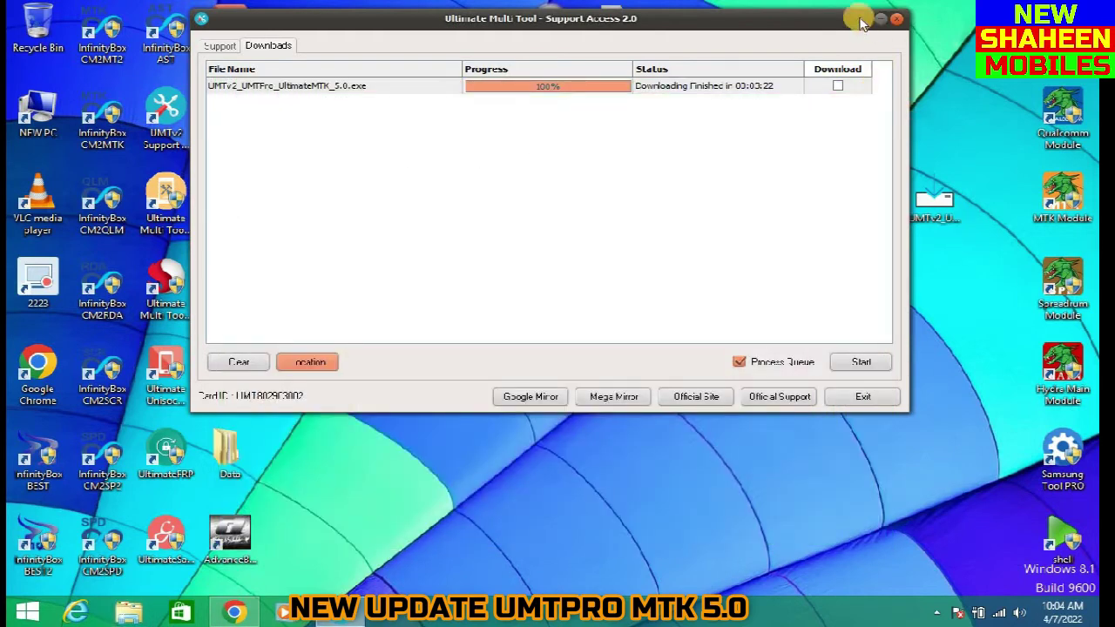
Compress the UltimateMTK 5.0 installer on the desktop into a zipped folder and close Support Access.
left_click_drag(839, 21, 700, 24)
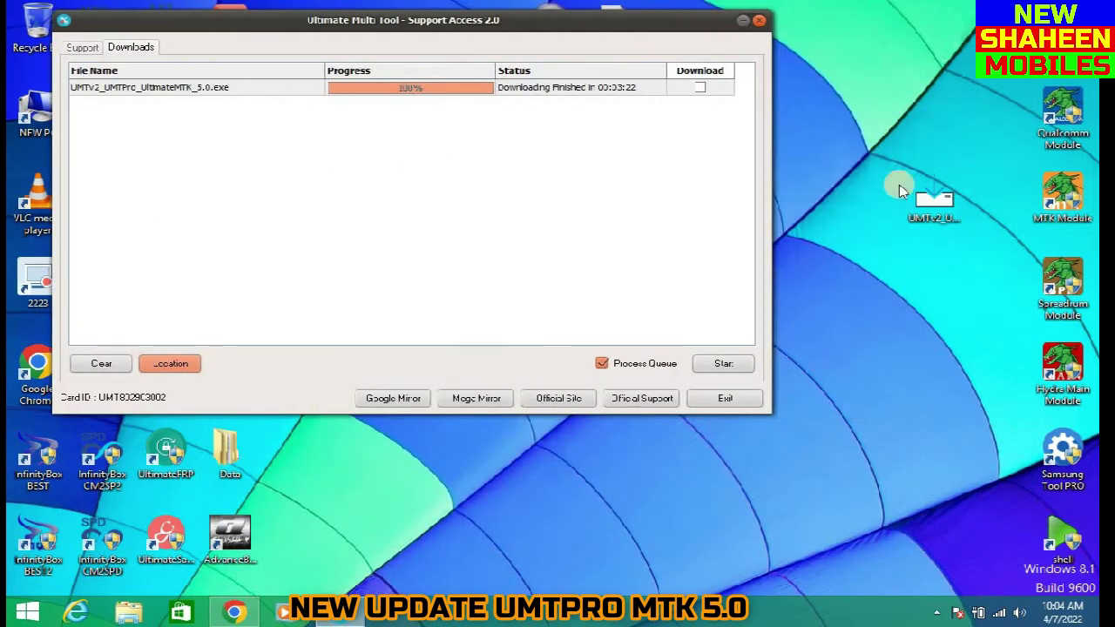
left_click(934, 205)
right_click(934, 206)
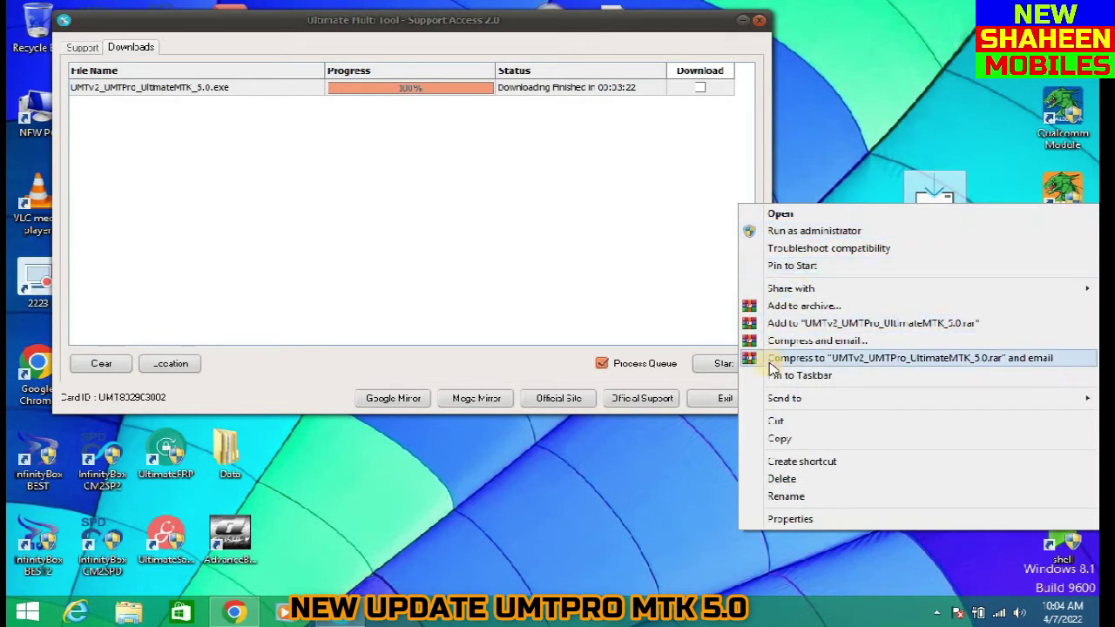
mouse_move(854, 294)
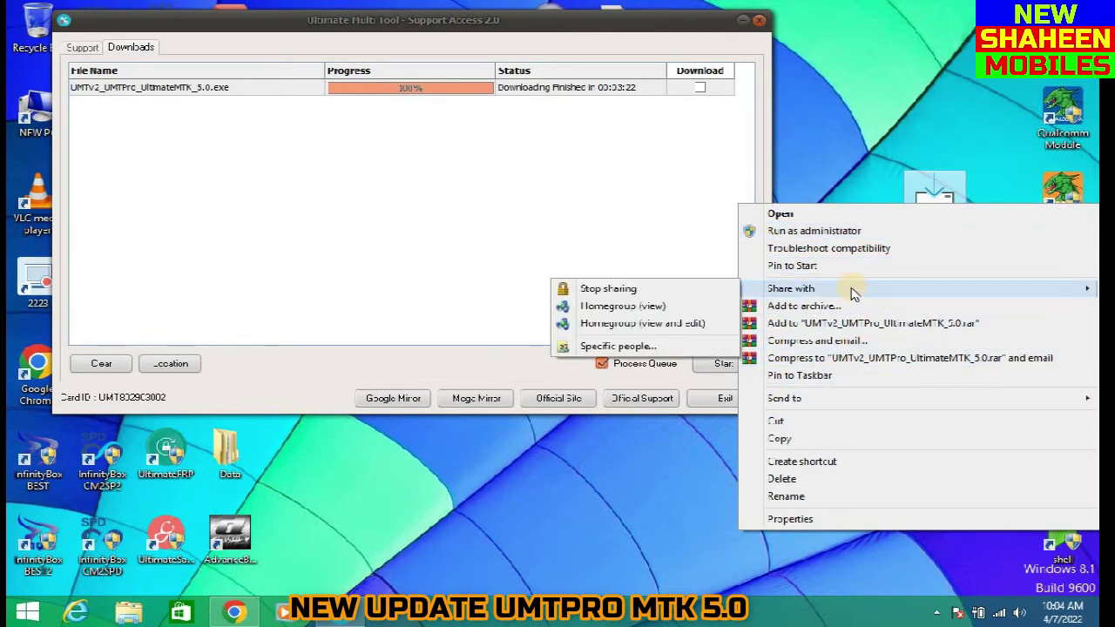
mouse_move(804, 397)
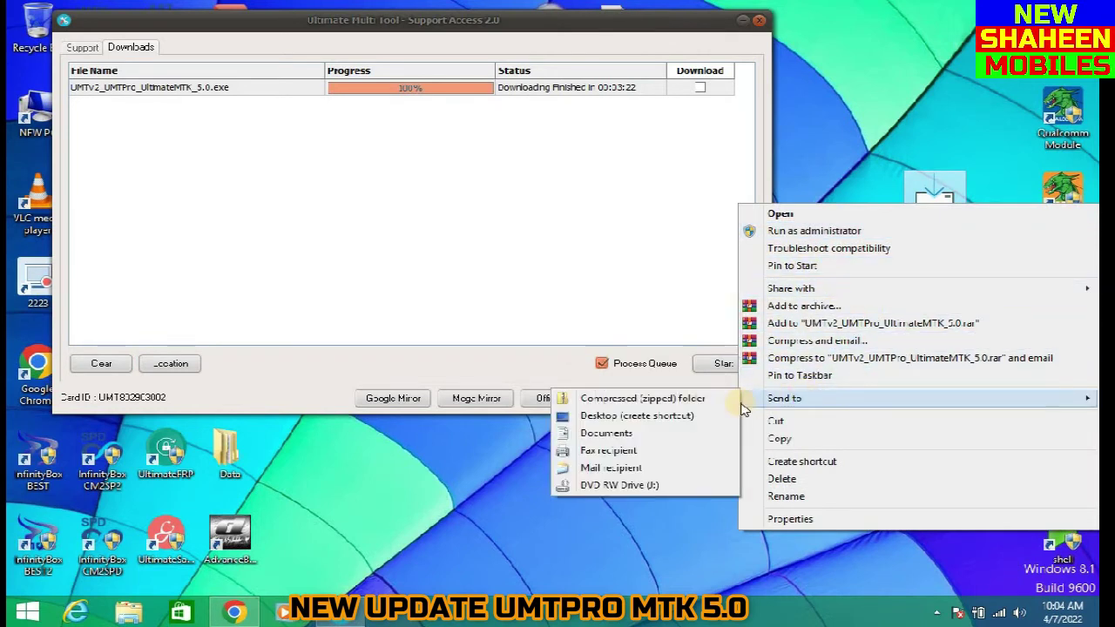
left_click(690, 400)
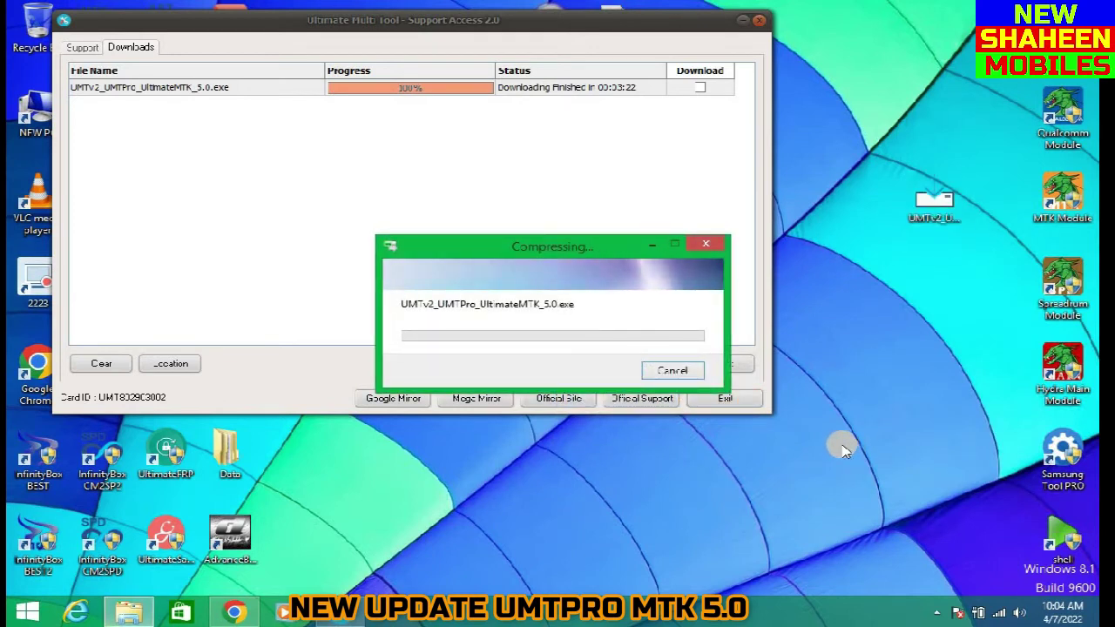
left_click(759, 26)
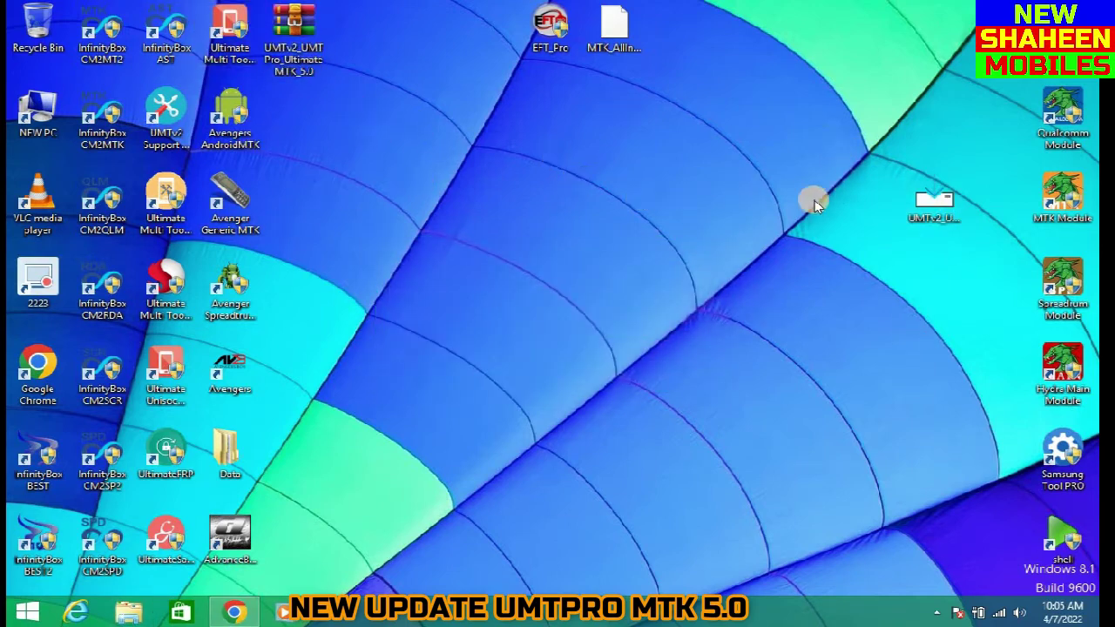
Open the UMTv2_UMTPro_UltimateMTK_5.0 zip archive, run the installer inside it and minimize the archive window.
right_click(311, 37)
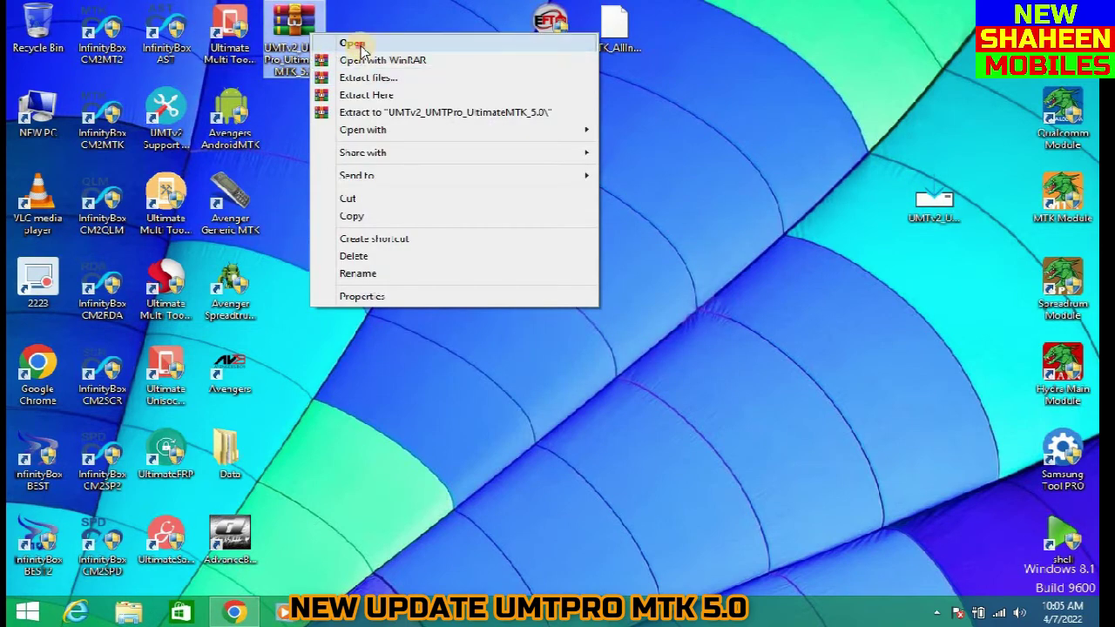
left_click(353, 44)
double_click(392, 262)
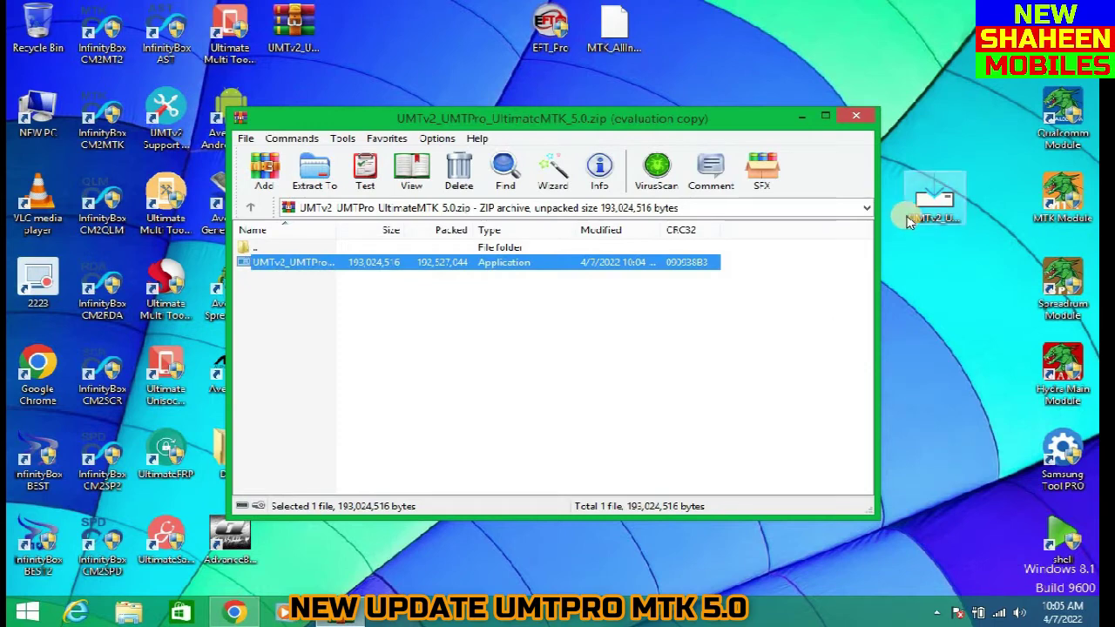
left_click(802, 115)
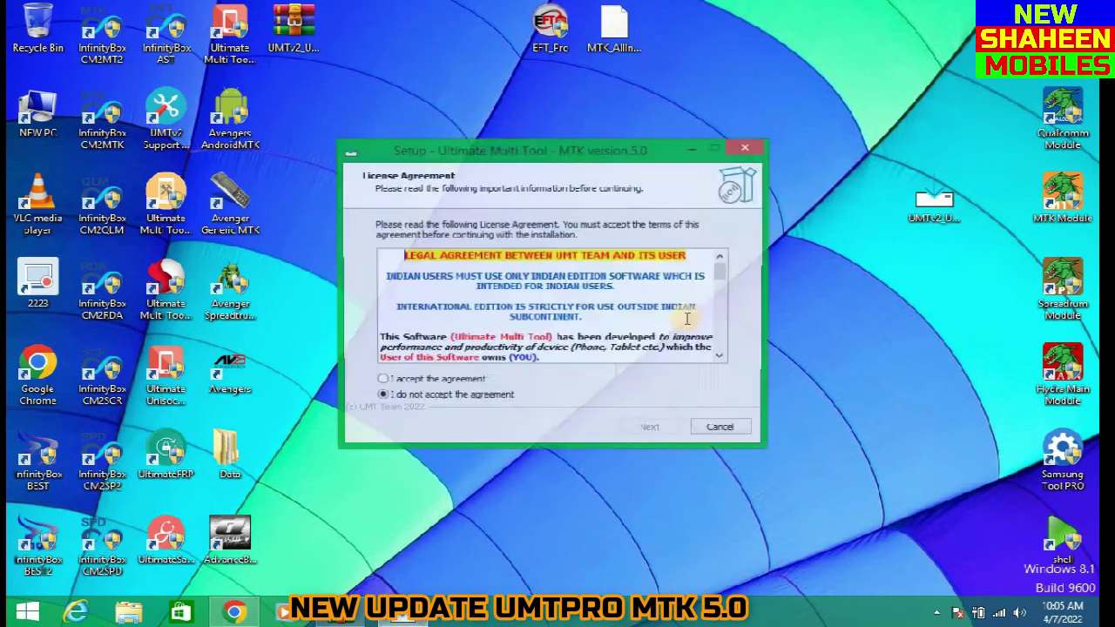
Accept the license agreement and start installing Ultimate Multi Tool - MTK version 5.0 with the default setup options.
left_click(468, 383)
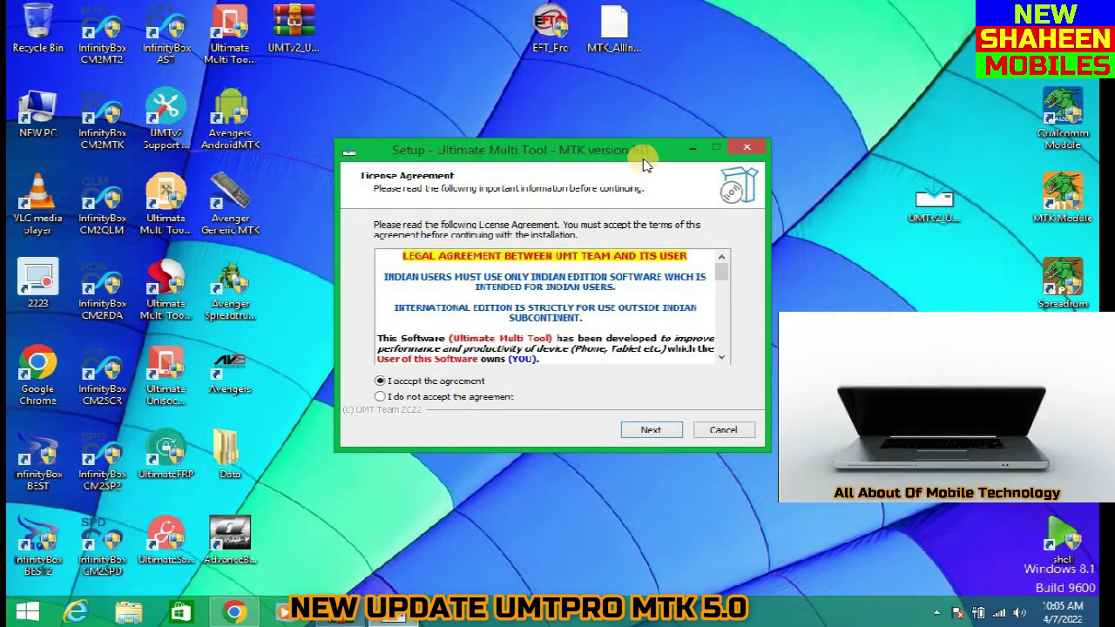
left_click(650, 431)
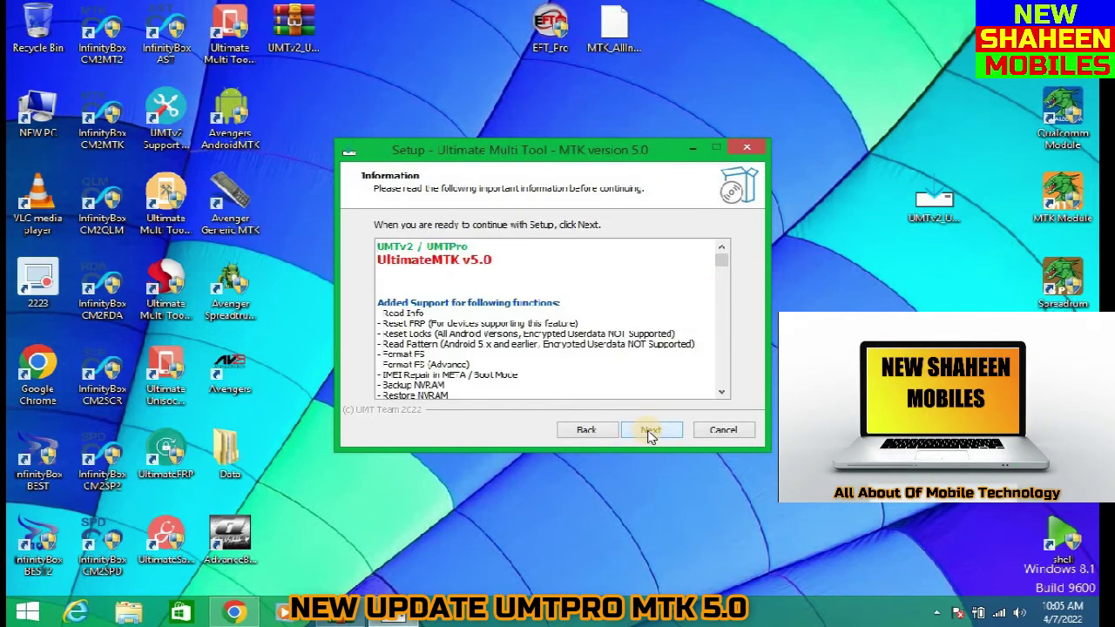
left_click(650, 430)
left_click(650, 430)
left_click(651, 430)
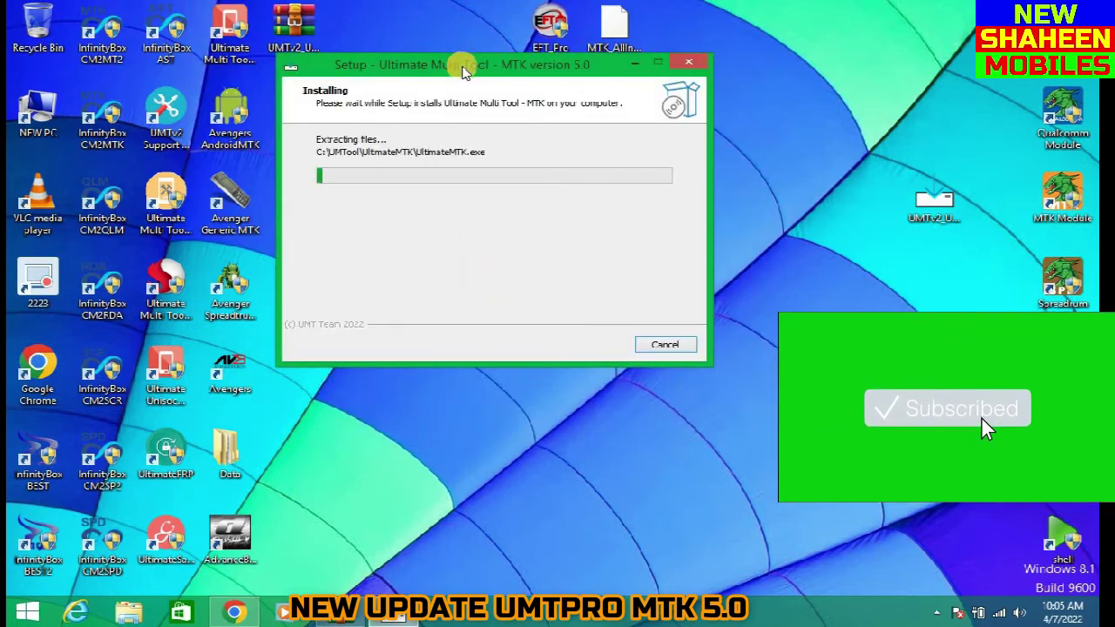
left_click_drag(462, 66, 501, 20)
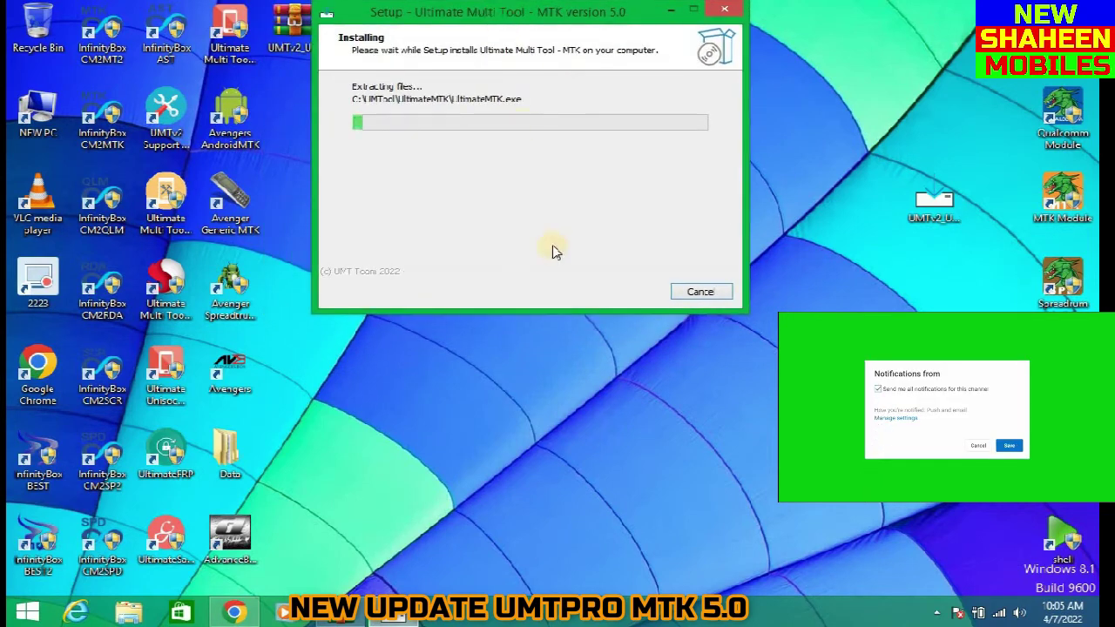
Delete the UMTv2 installer from the desktop and empty the Recycle Bin while the setup runs.
right_click(934, 197)
left_click(802, 428)
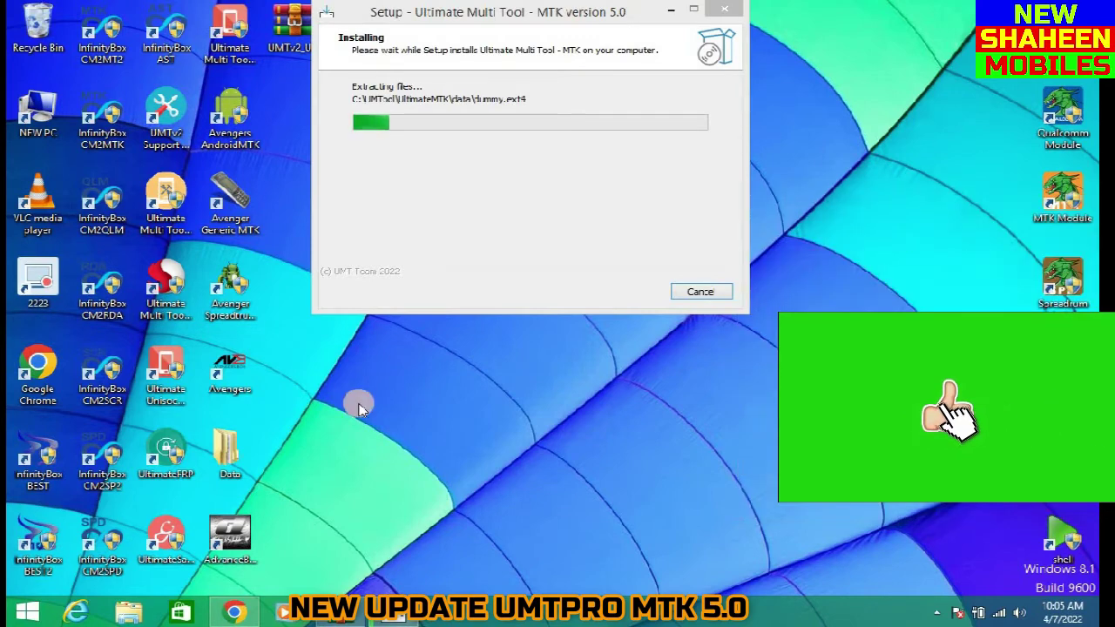
right_click(31, 19)
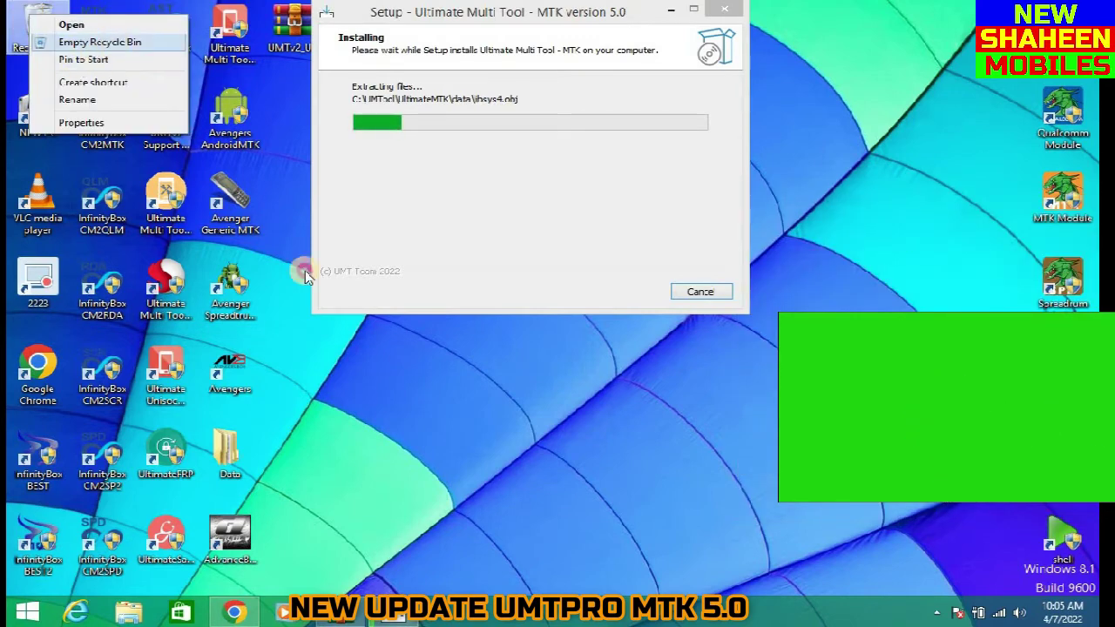
left_click(87, 41)
left_click(642, 369)
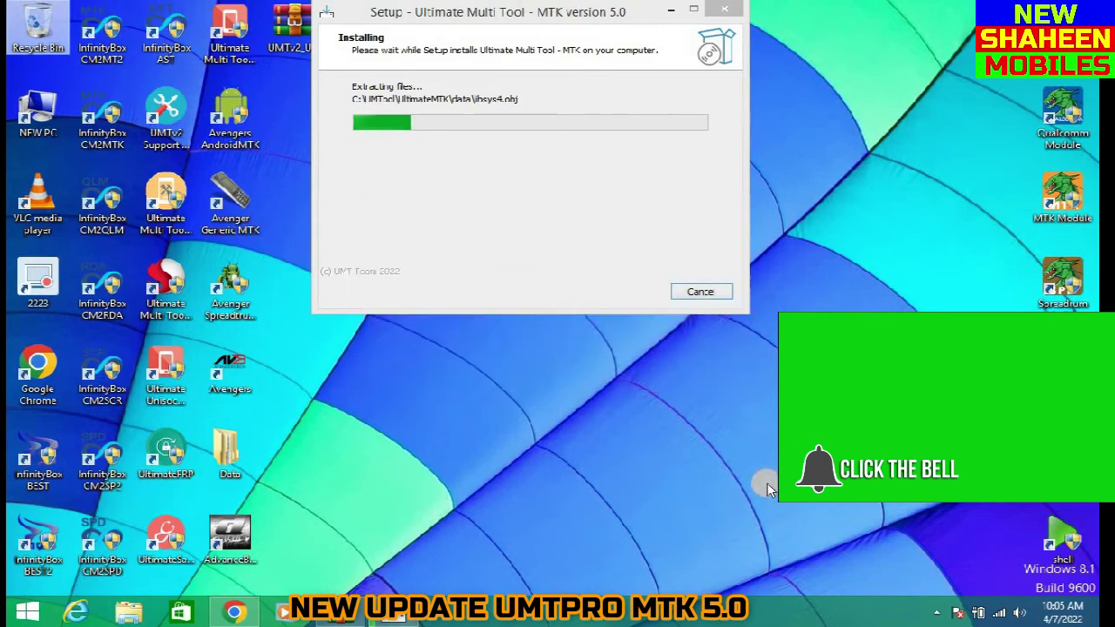
left_click(775, 456)
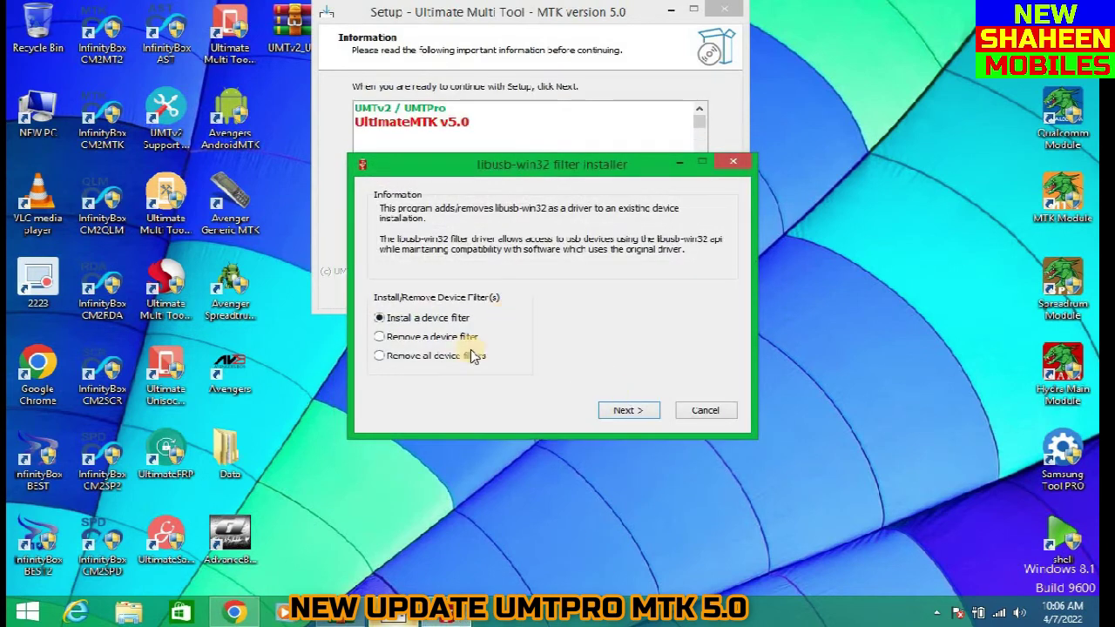
Dismiss the libusb-win32 filter installer, continue past the UltimateMTK v5.0 information and finish the setup.
left_click(733, 162)
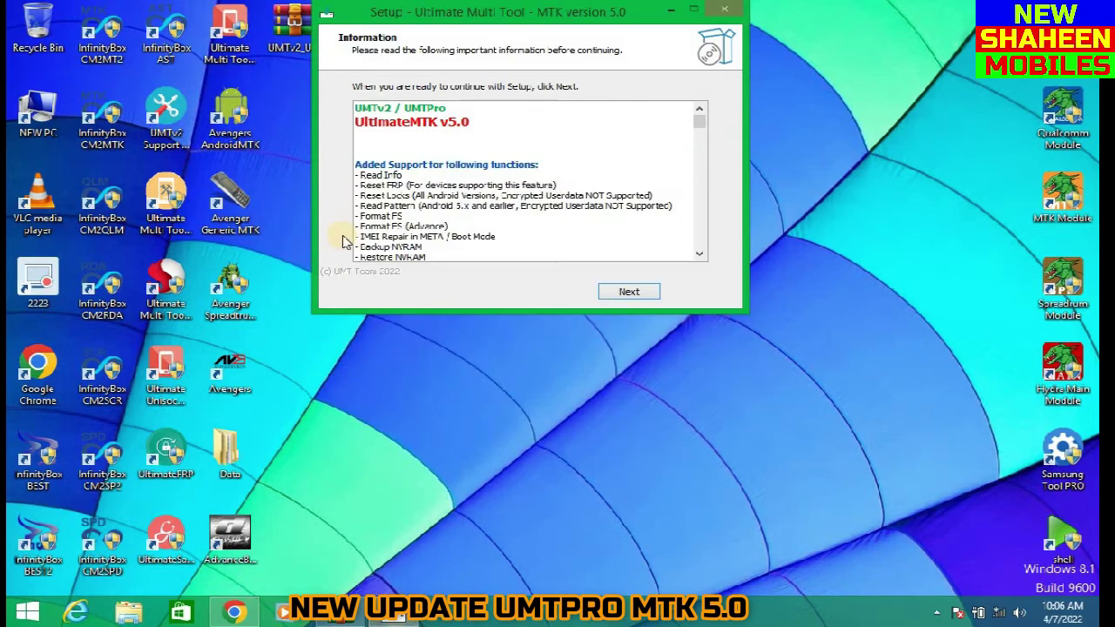
left_click(629, 292)
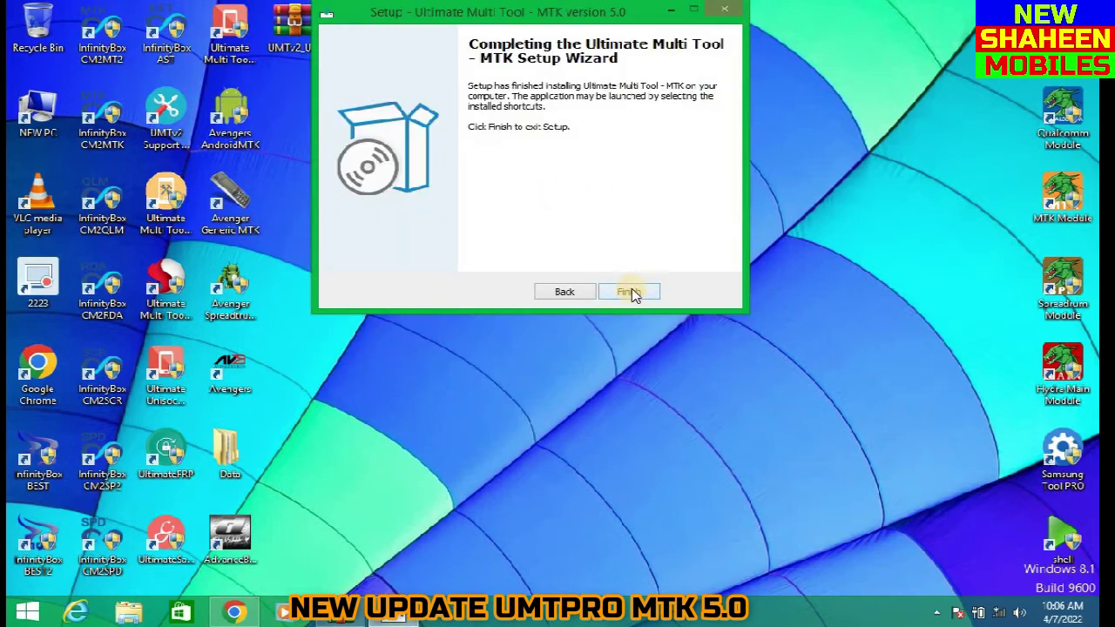
left_click(631, 293)
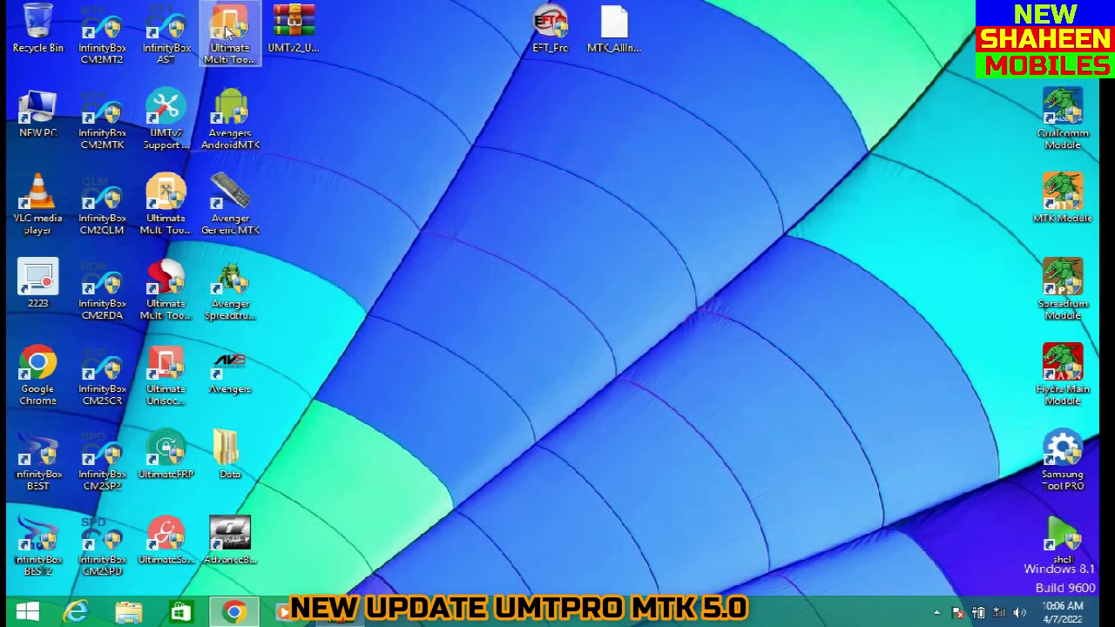
Refresh the desktop, launch Ultimate Multi Tool - MTK from its desktop shortcut and move its window higher on the desktop.
right_click(501, 257)
left_click(554, 303)
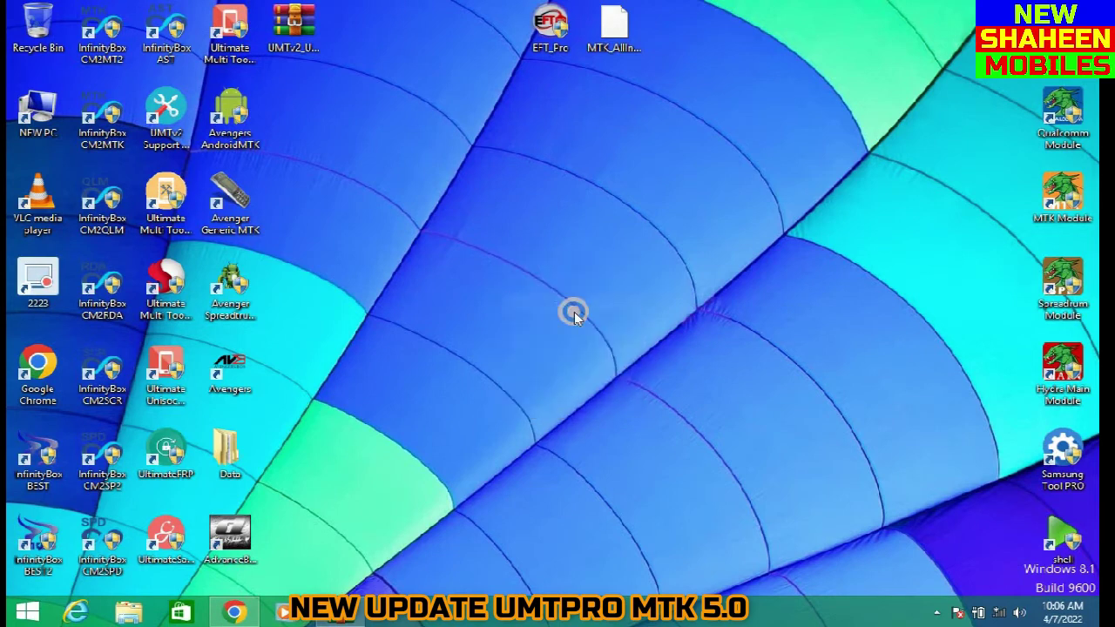
right_click(540, 251)
left_click(571, 296)
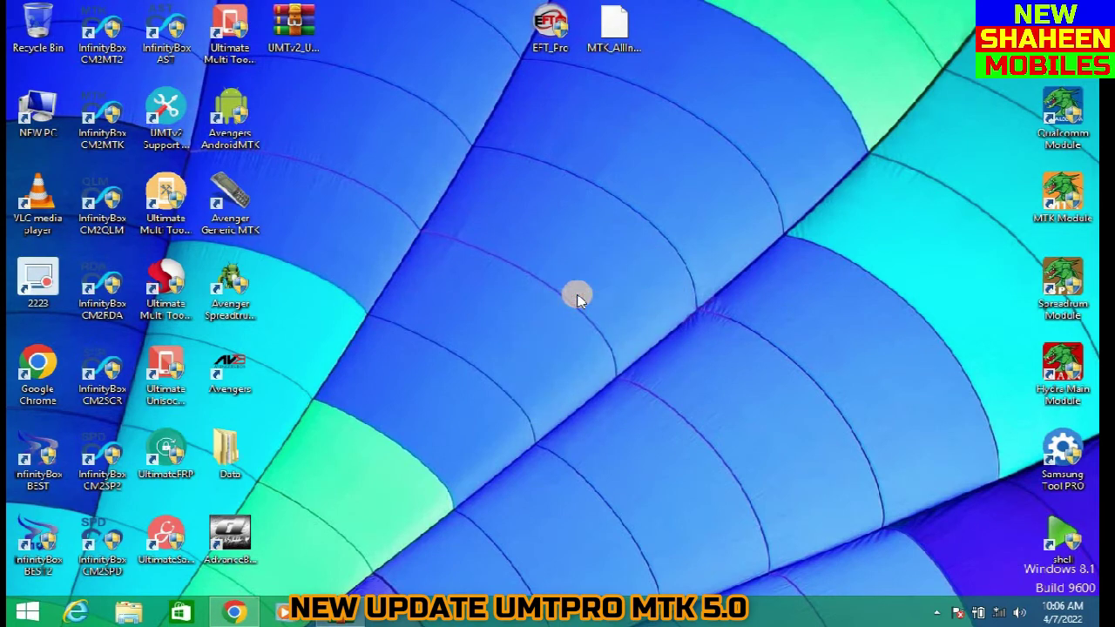
left_click(224, 36)
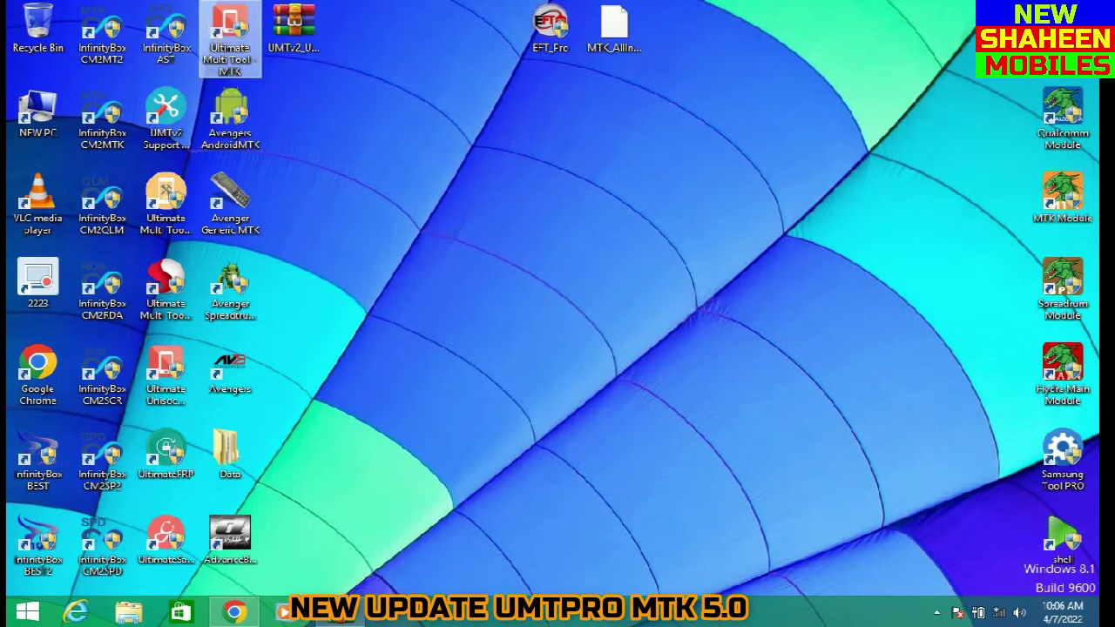
left_click(614, 357)
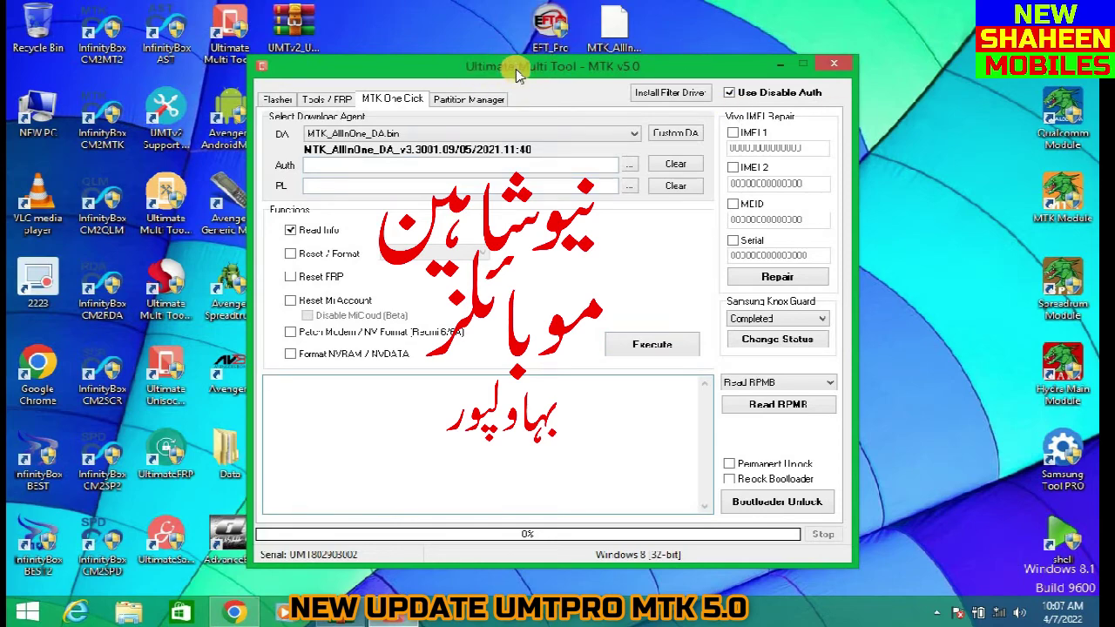
left_click_drag(556, 73, 525, 24)
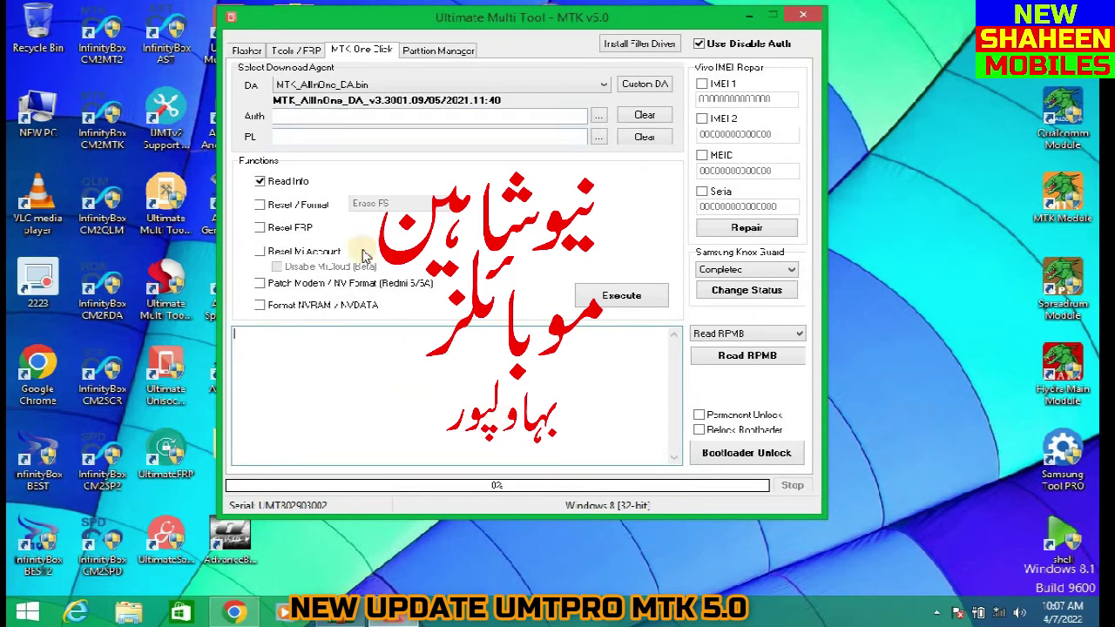
Examine the available RPMB operations in MTK One Click and keep Read RPMB selected.
left_click(526, 435)
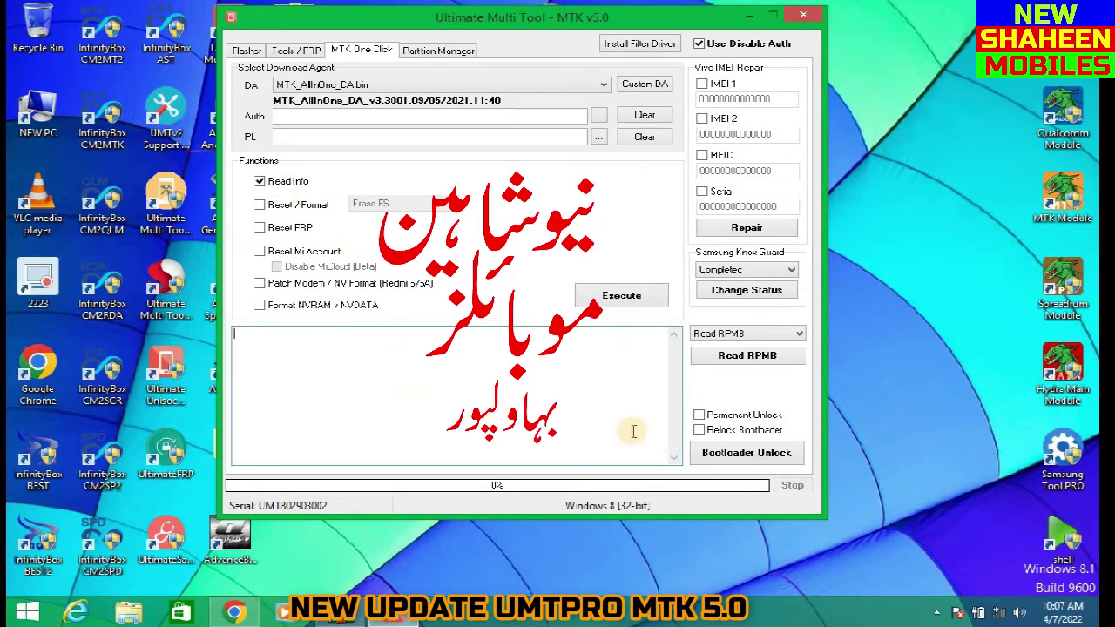
left_click(773, 336)
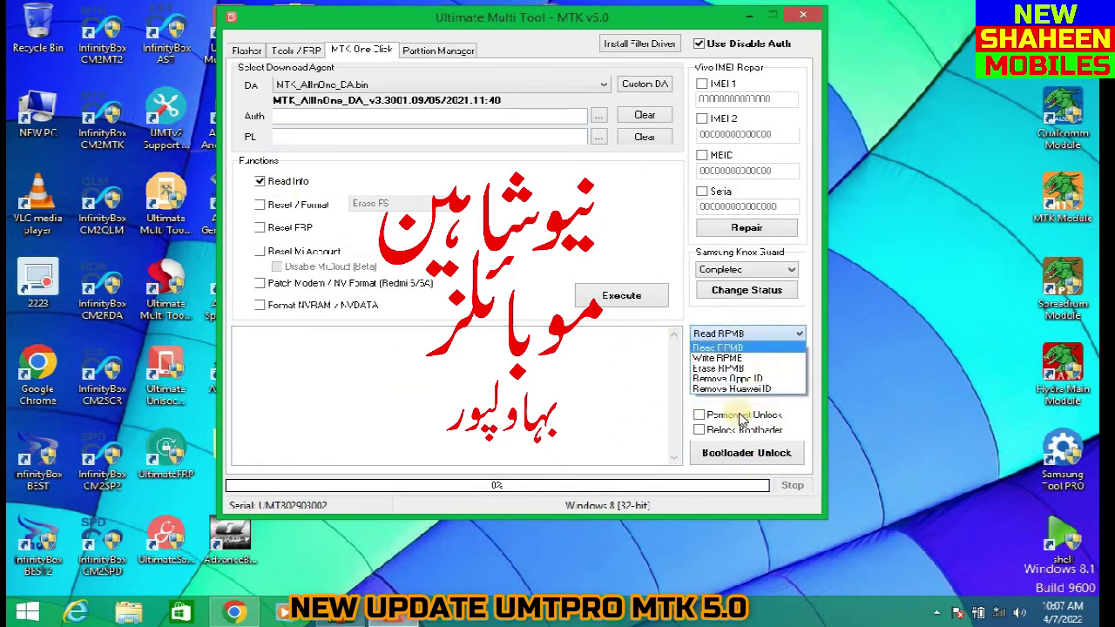
left_click(718, 347)
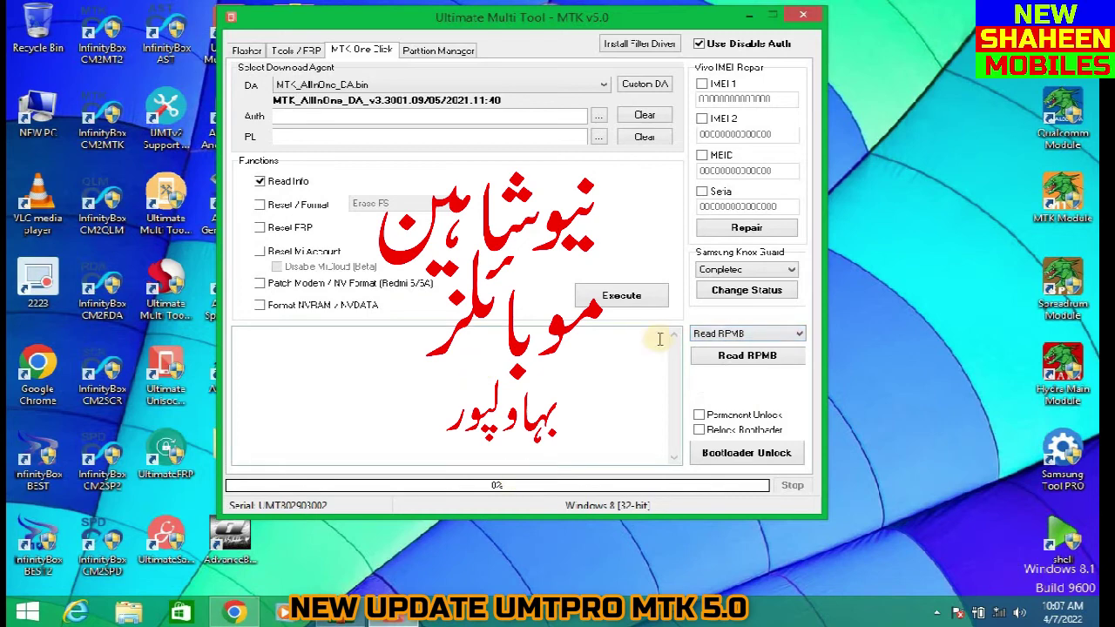
Examine the Flasher and Tools / FRP functions, including the choices offered under Format FS.
left_click(294, 50)
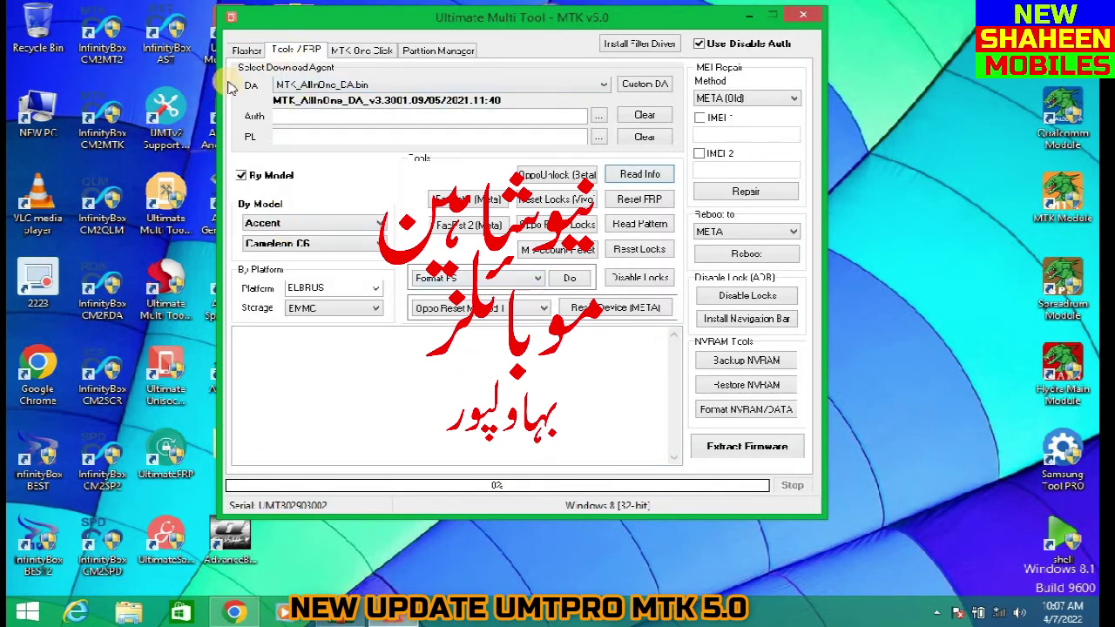
left_click(246, 50)
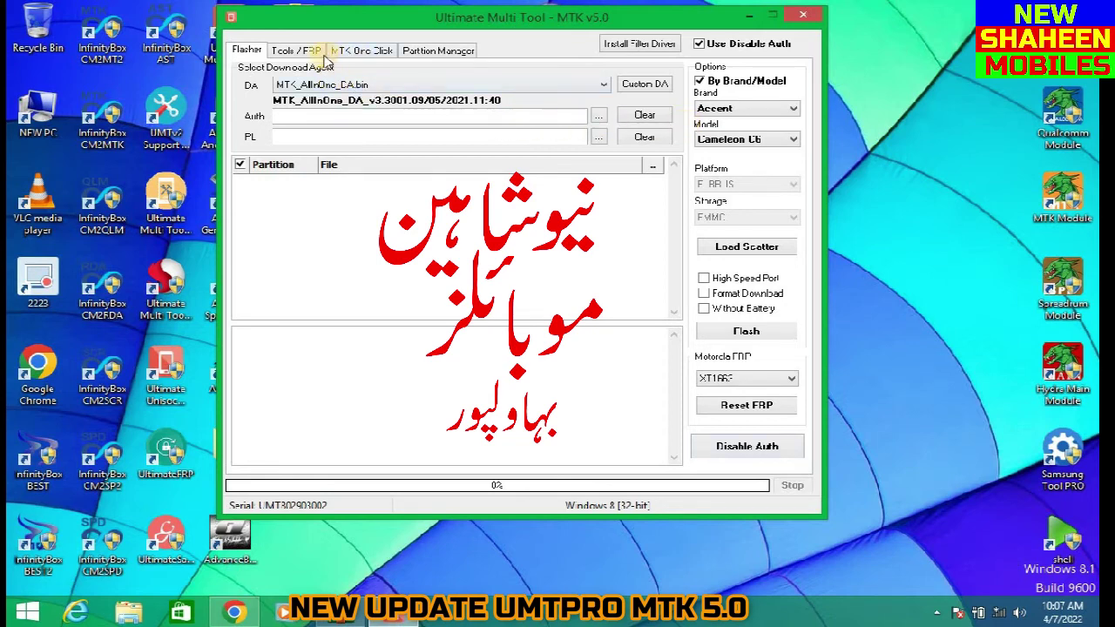
left_click(297, 51)
left_click(349, 250)
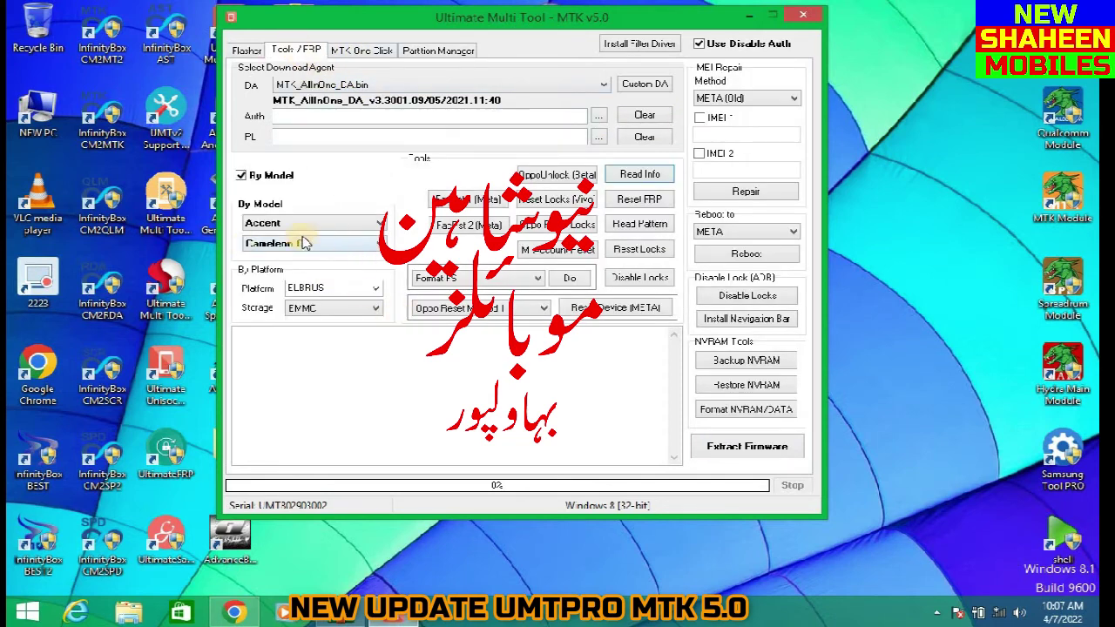
left_click(542, 282)
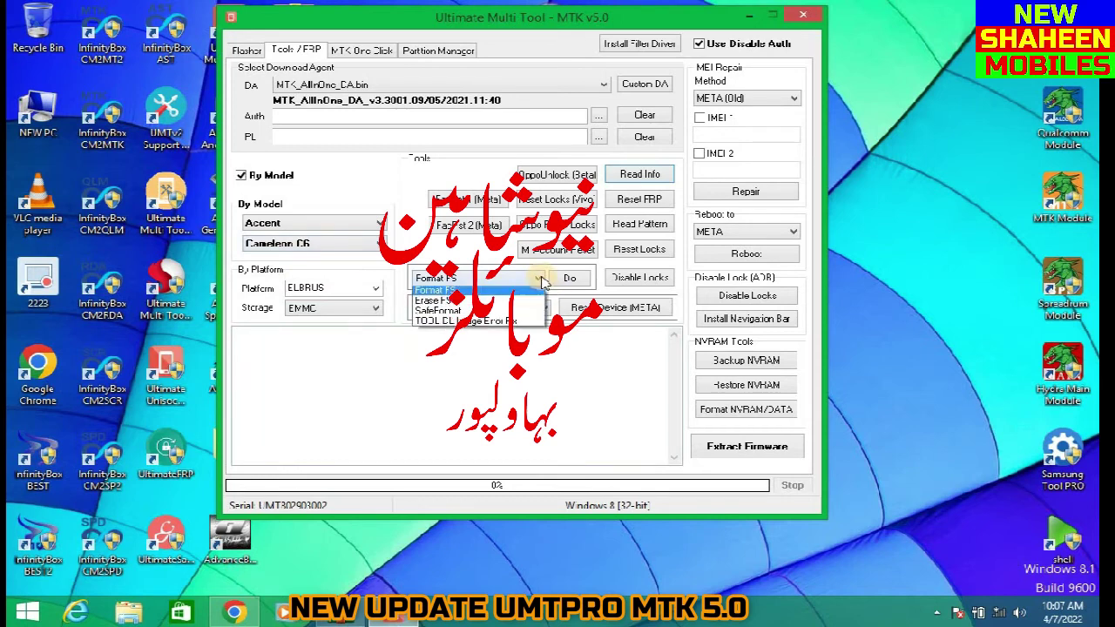
left_click(431, 366)
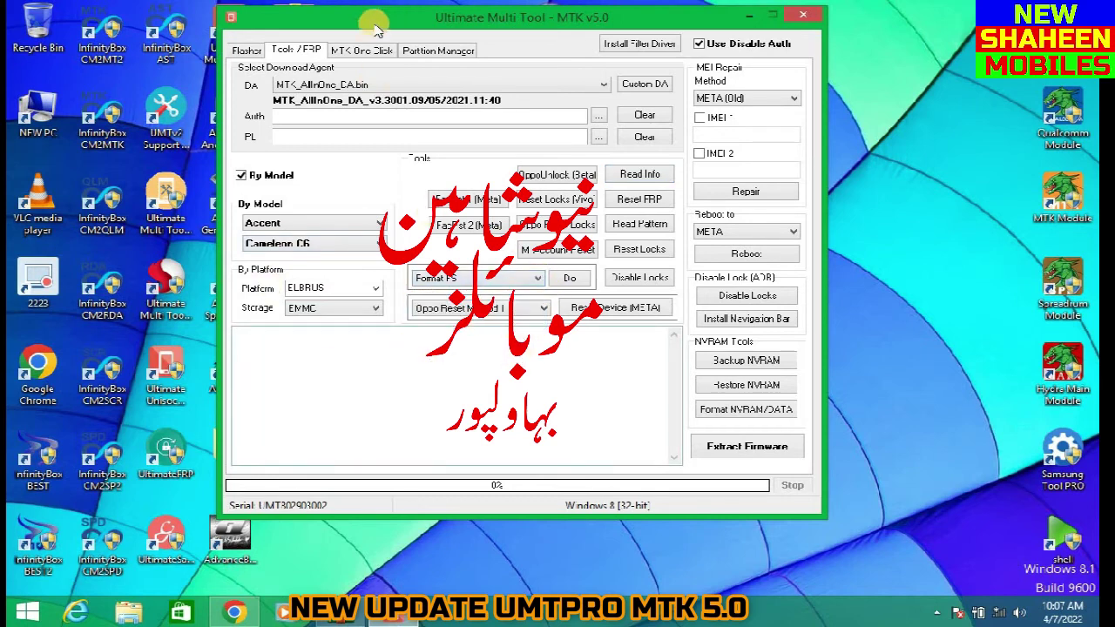
Examine the Samsung Knox Guard status options in MTK One Click and the functions of Partition Manager.
left_click(360, 50)
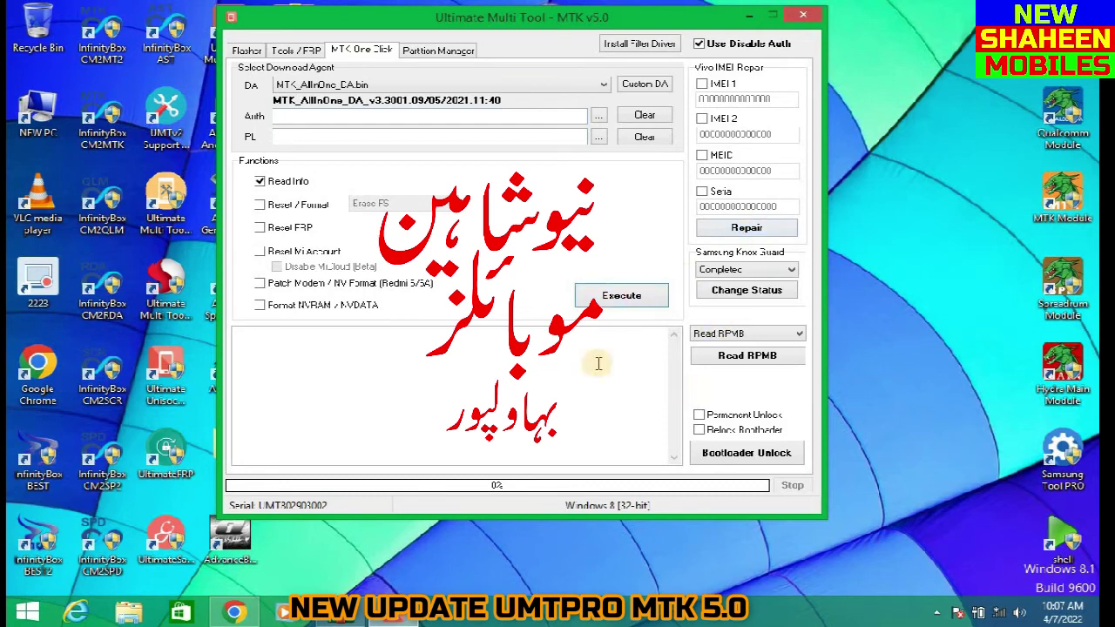
left_click(795, 271)
left_click(795, 271)
left_click(795, 270)
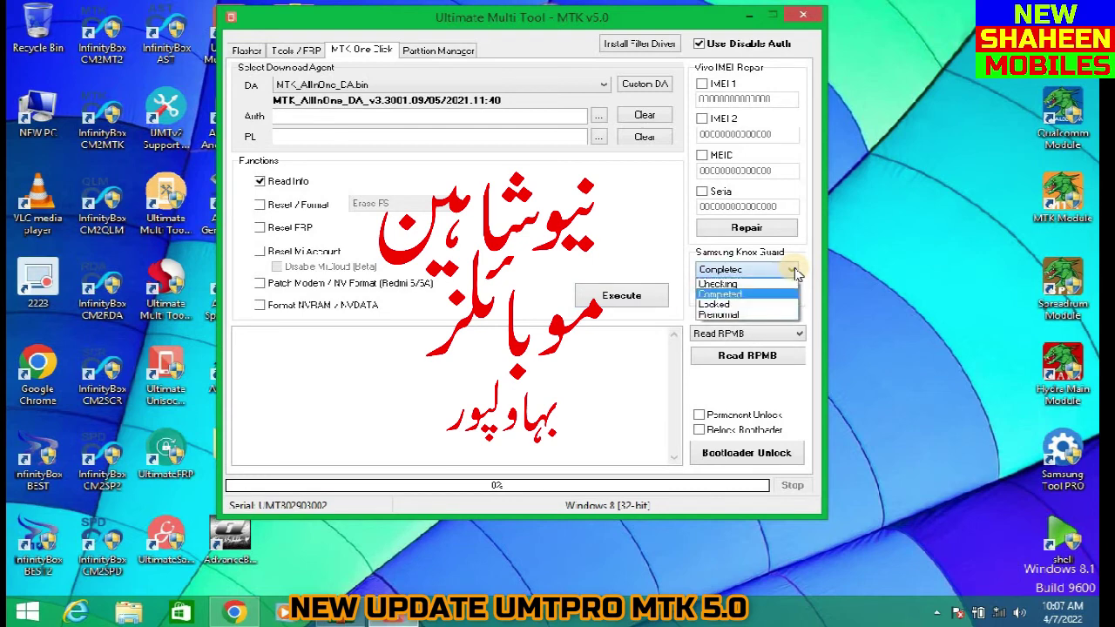
left_click(601, 376)
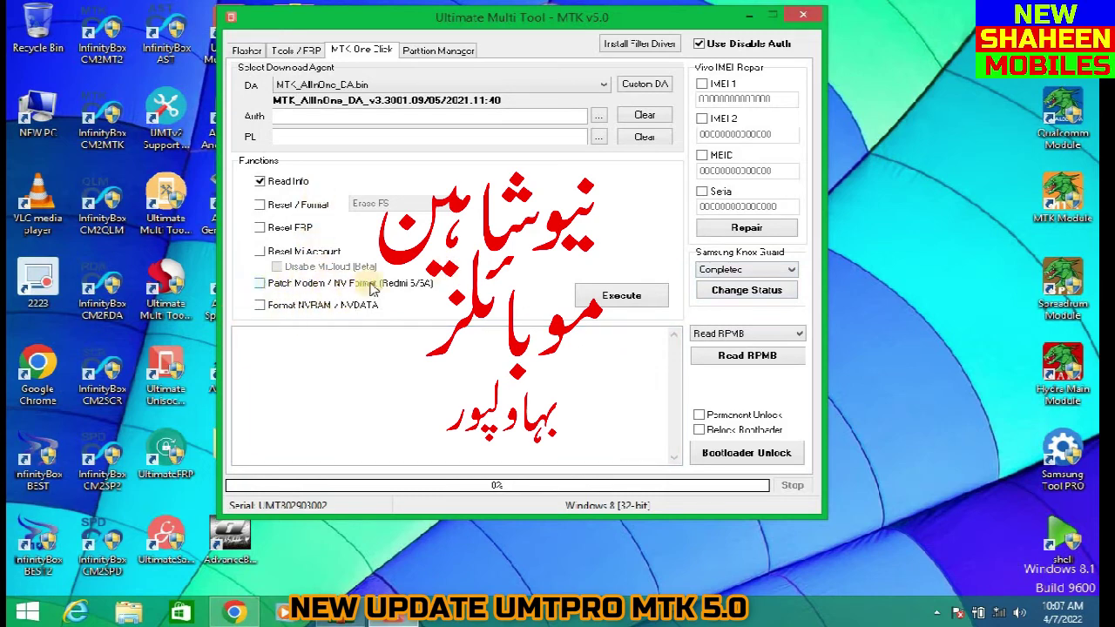
left_click(417, 52)
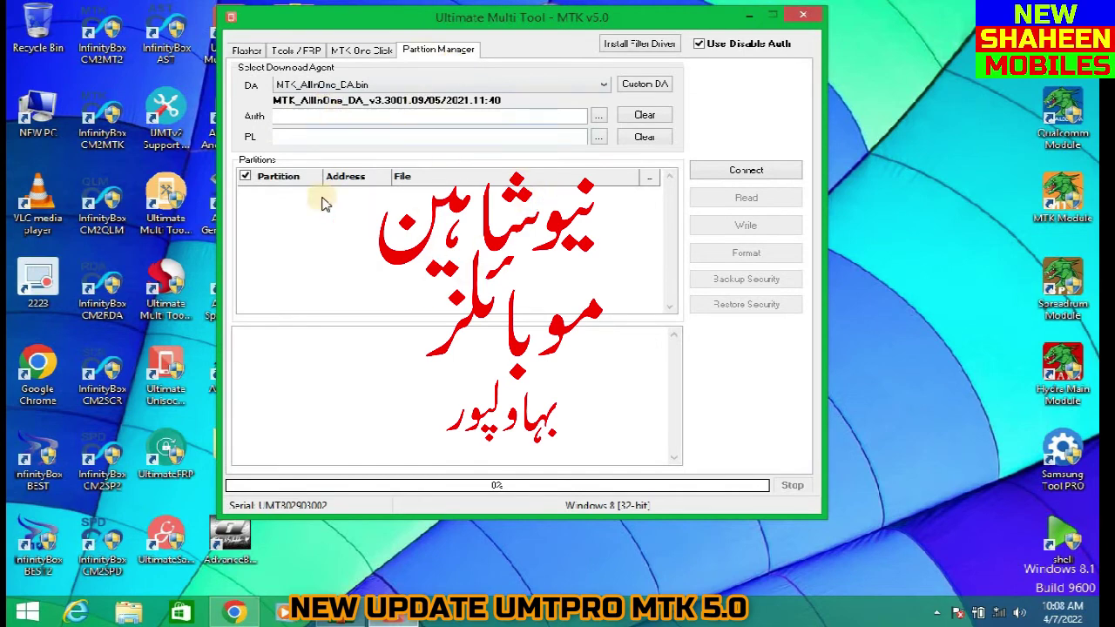
left_click(307, 56)
Choose Oppo as the phone brand in the Flasher options.
left_click(246, 49)
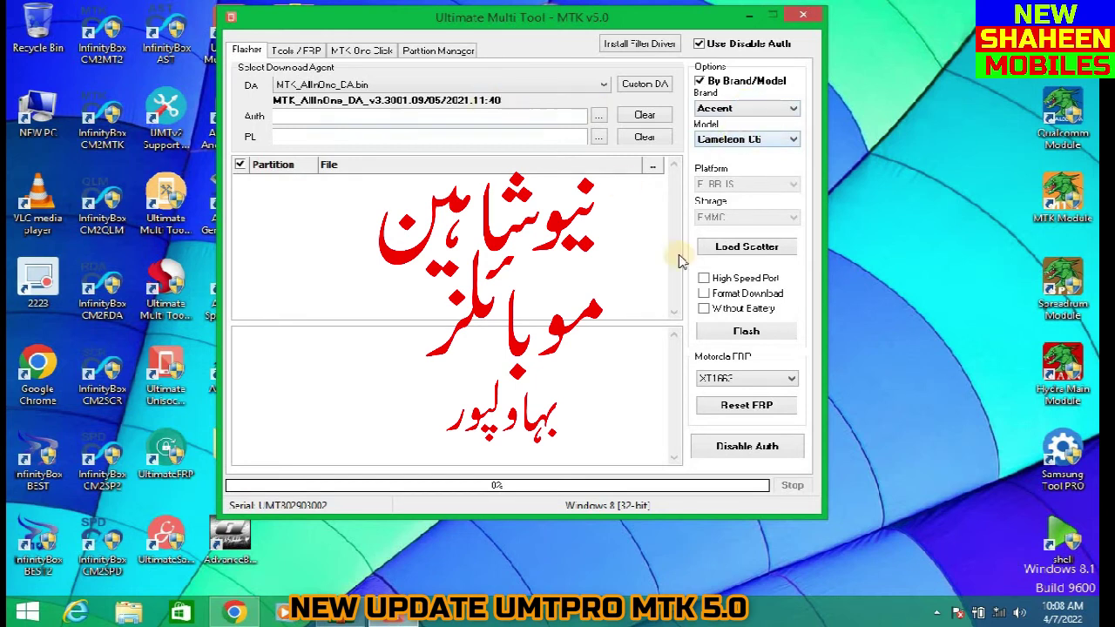
left_click(755, 116)
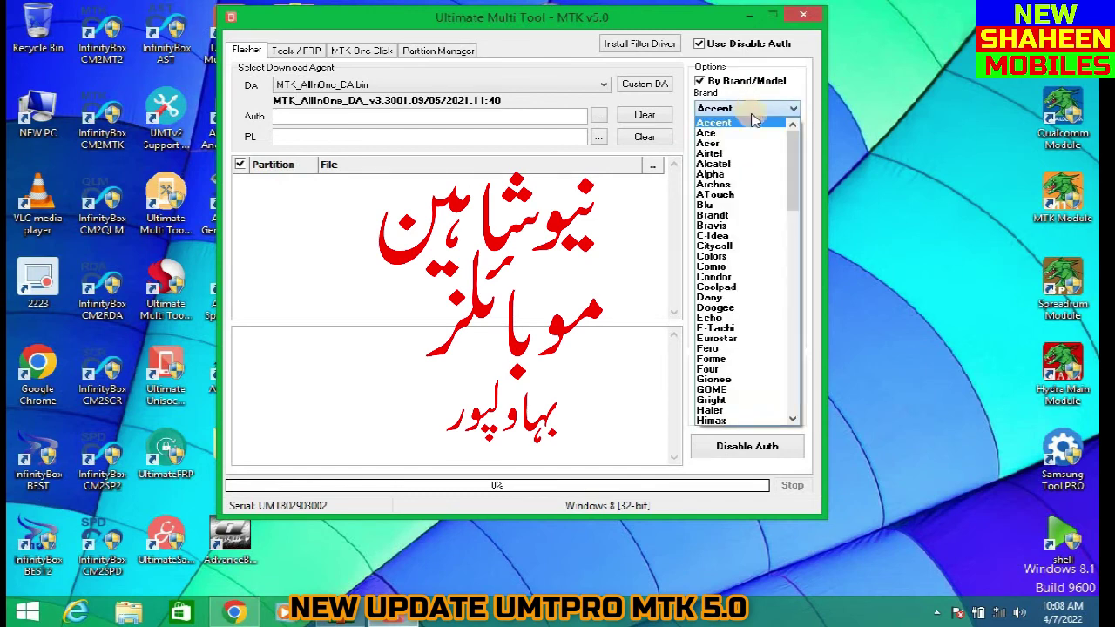
left_click_drag(793, 152, 809, 289)
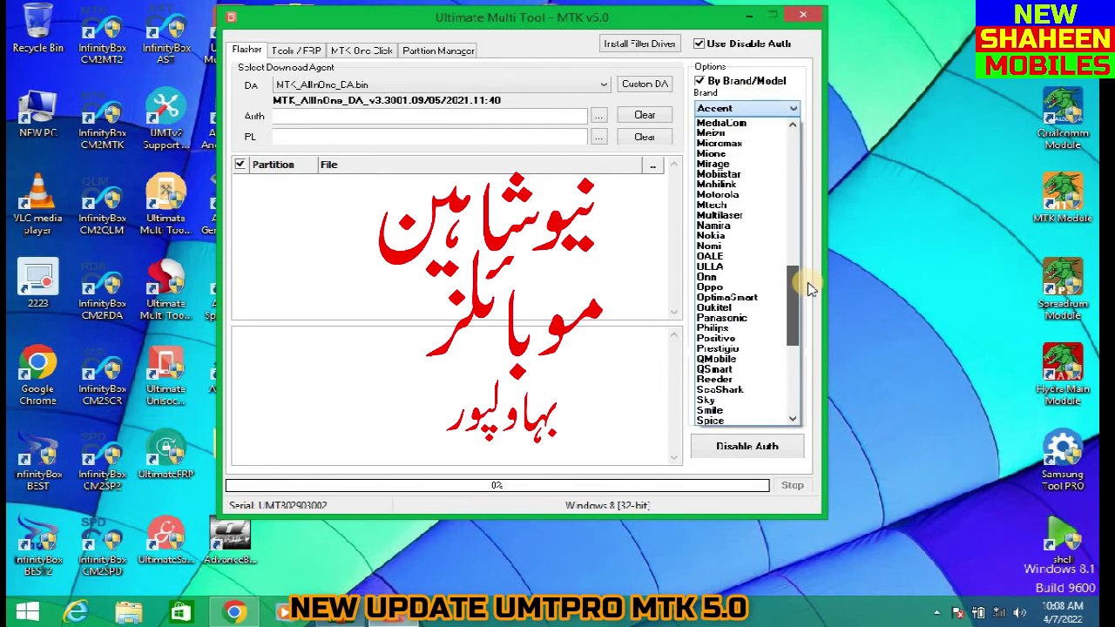
left_click(710, 286)
Look through the supported Oppo models in Flasher and close the model list without choosing another one.
left_click(792, 145)
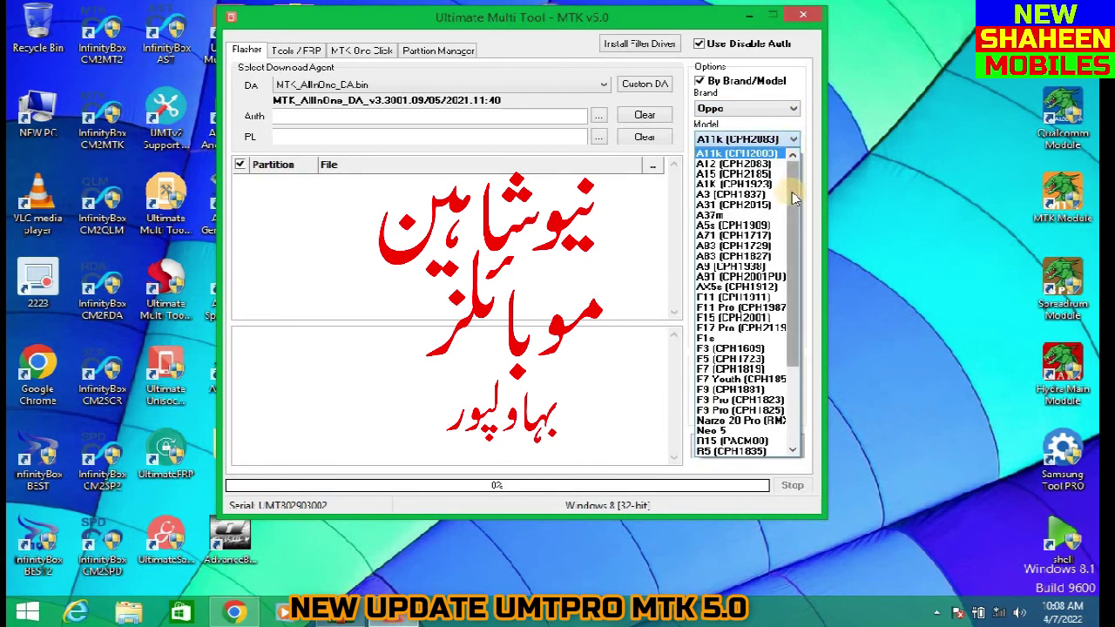
scroll(793, 261, "down", 4)
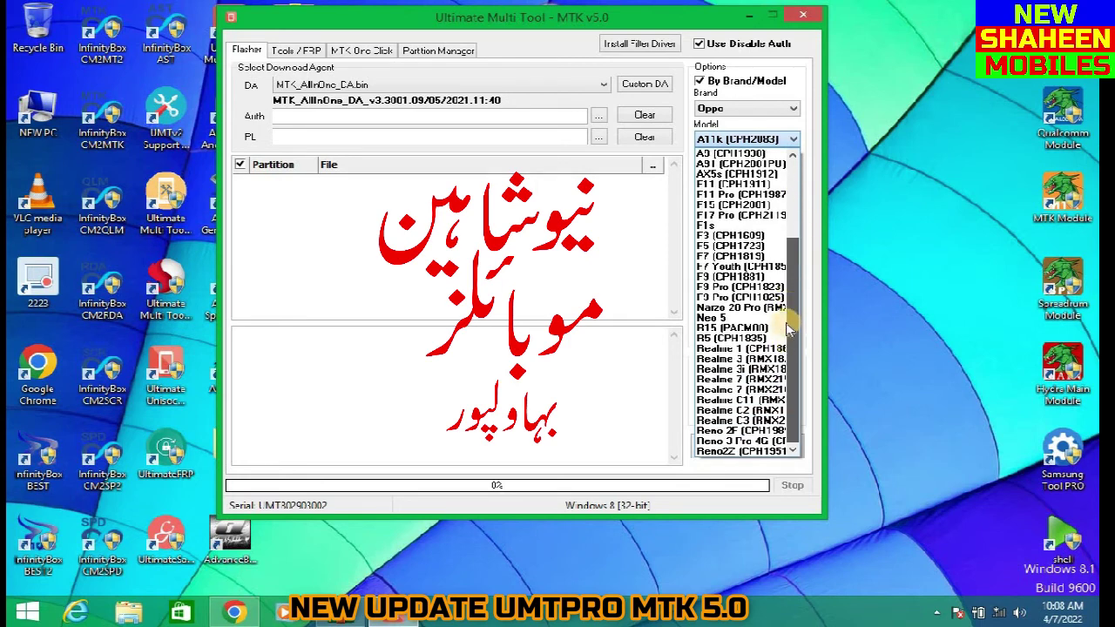
scroll(789, 278, "up", 4)
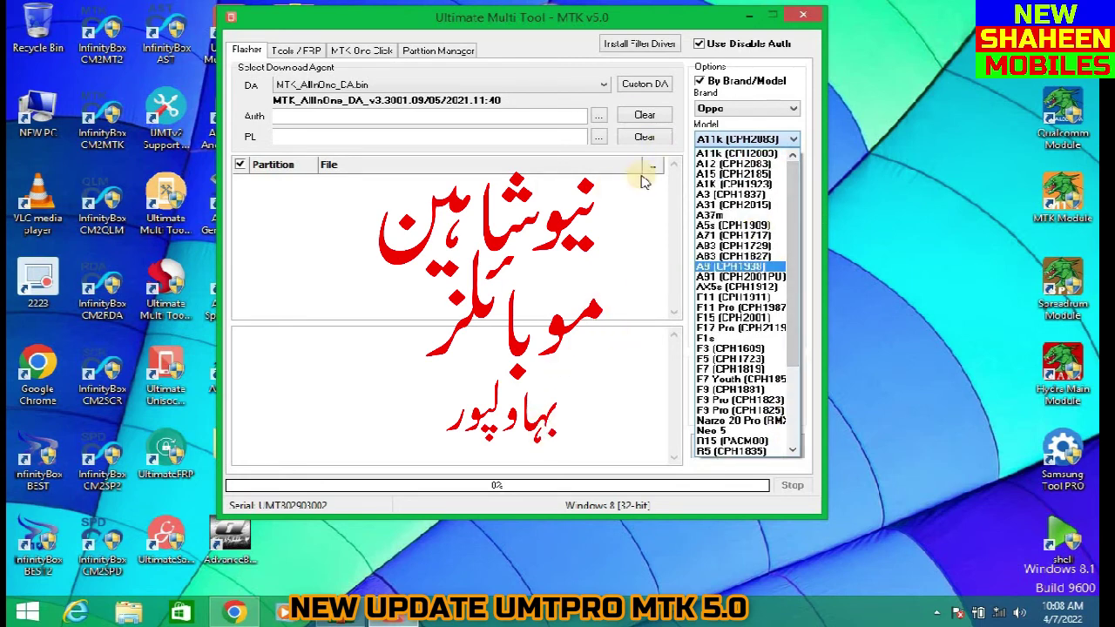
left_click(802, 18)
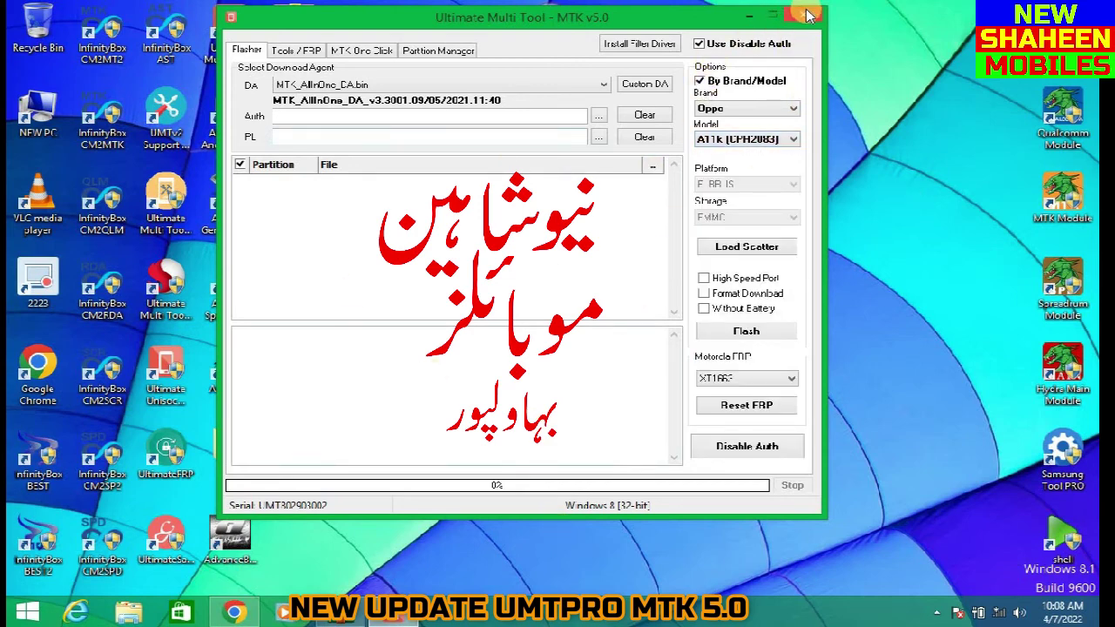
Review the Tools / FRP, Flasher and MTK One Click pages once more and return to Tools / FRP.
left_click(301, 51)
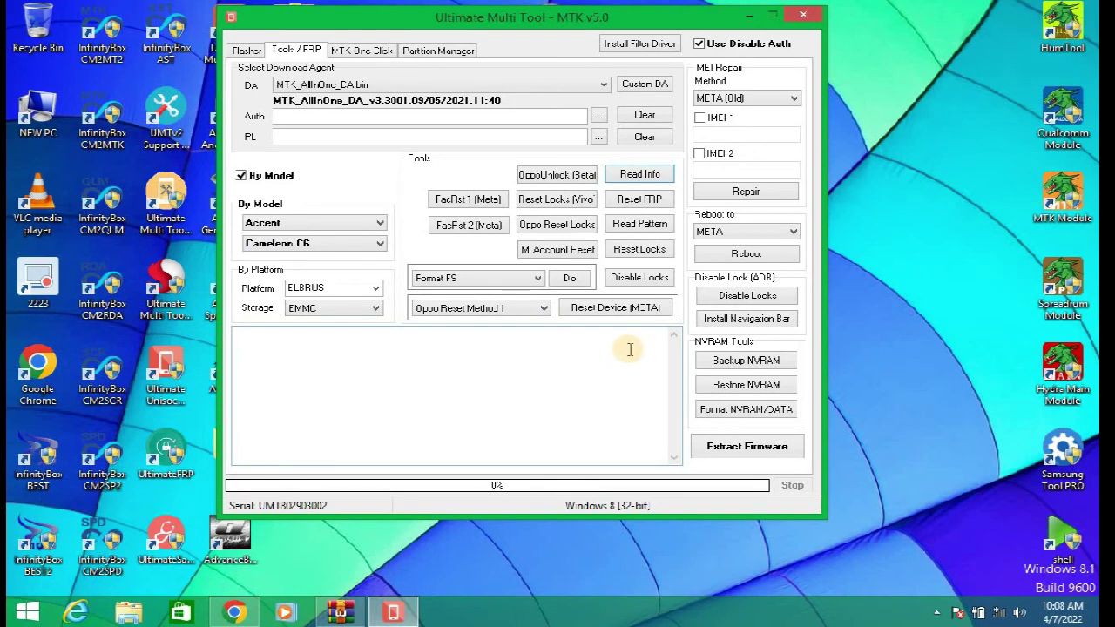
left_click(251, 52)
left_click(352, 52)
left_click(295, 51)
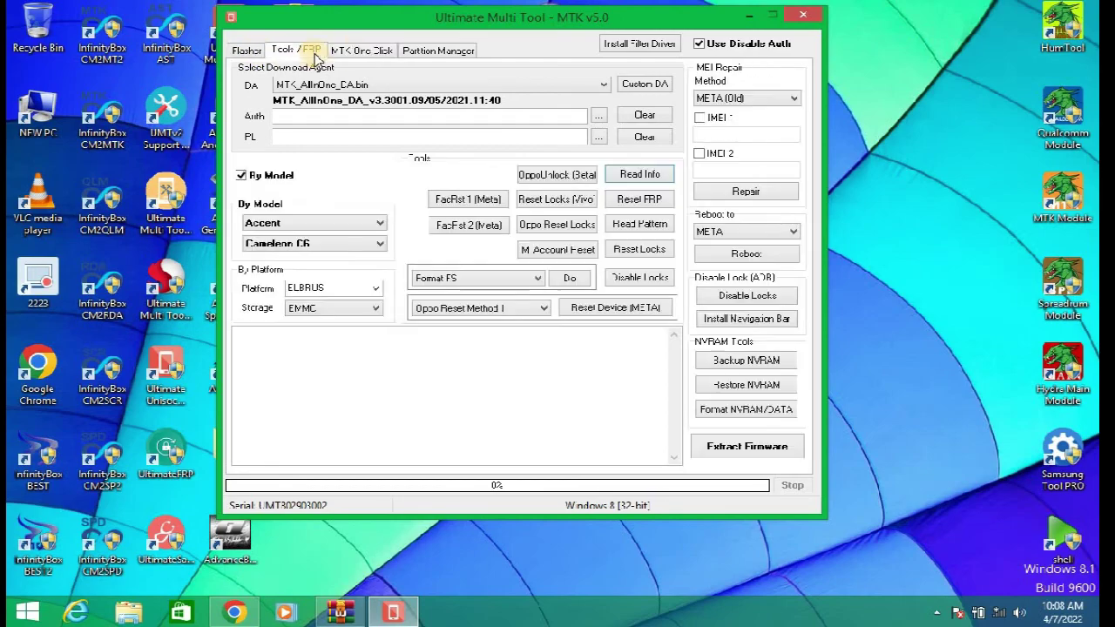